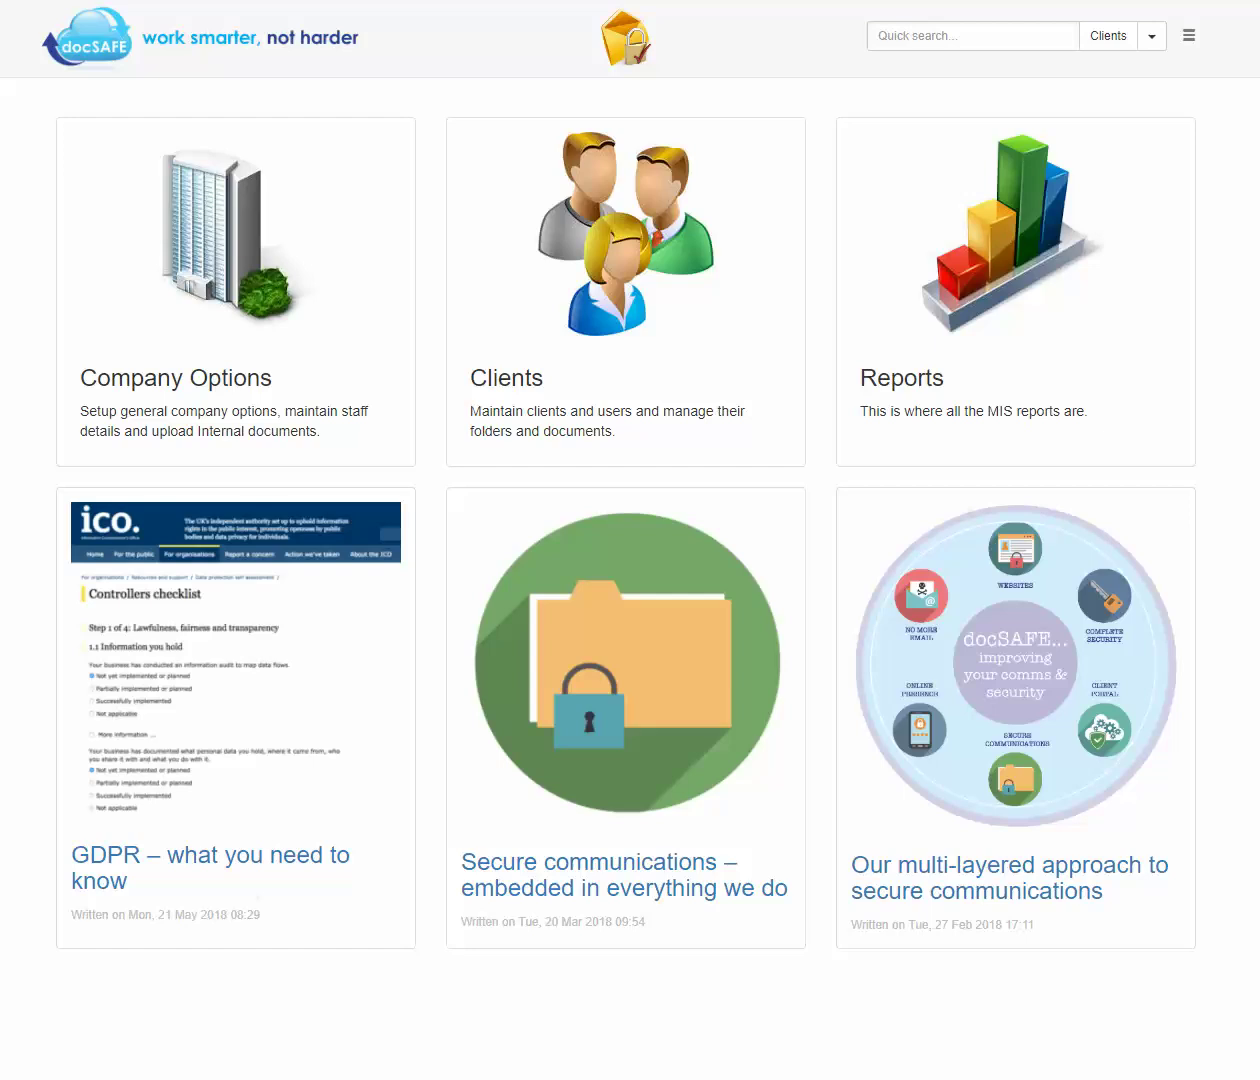
Step: Open the Stock Transfer Form for editing from the clients' dynamic forms
click(630, 304)
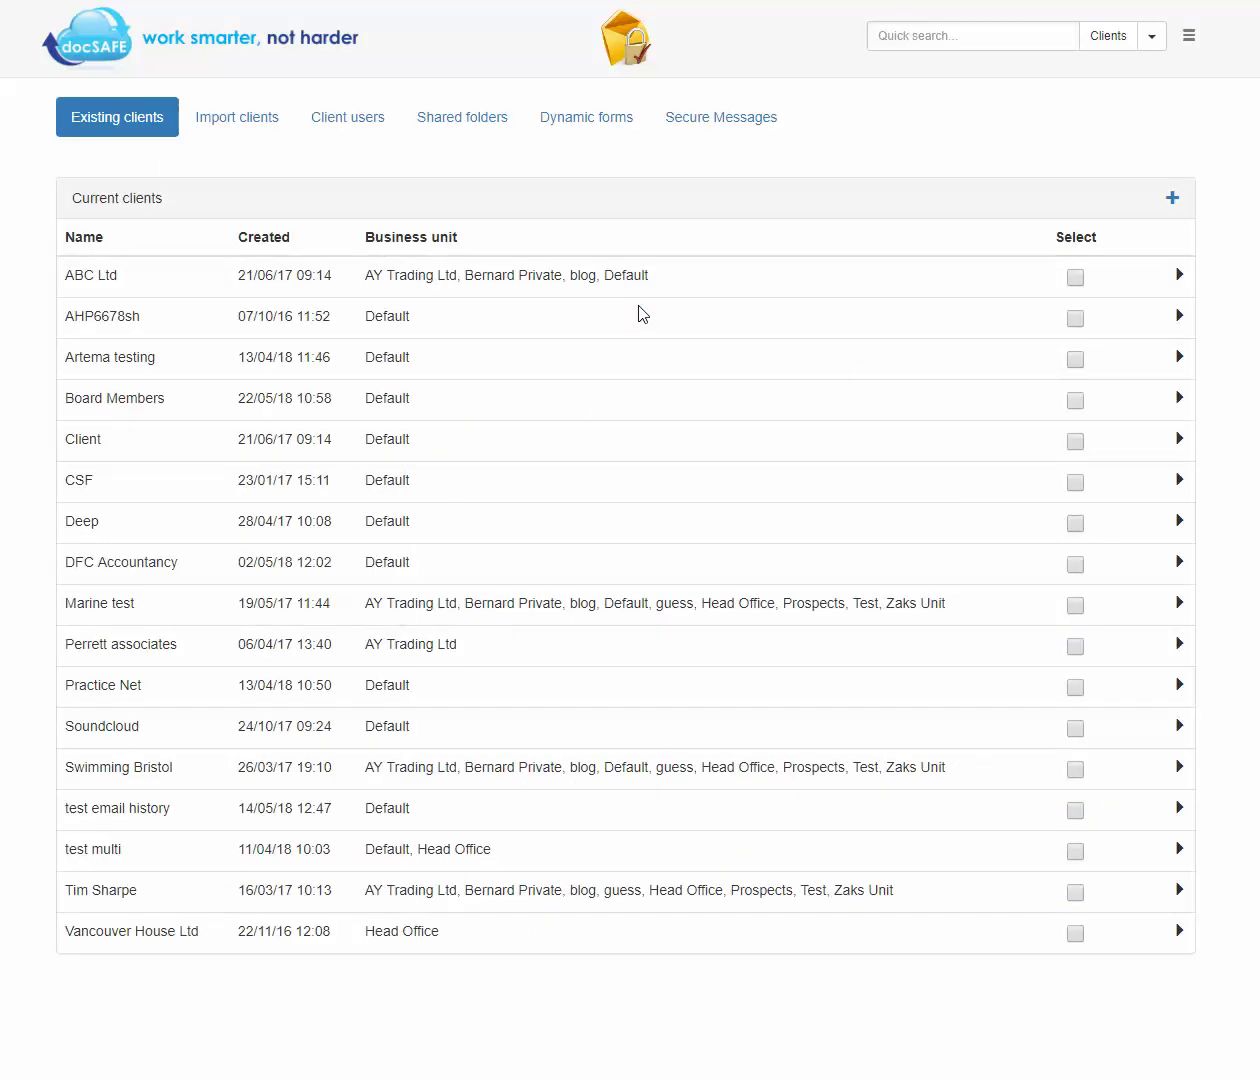
click(594, 123)
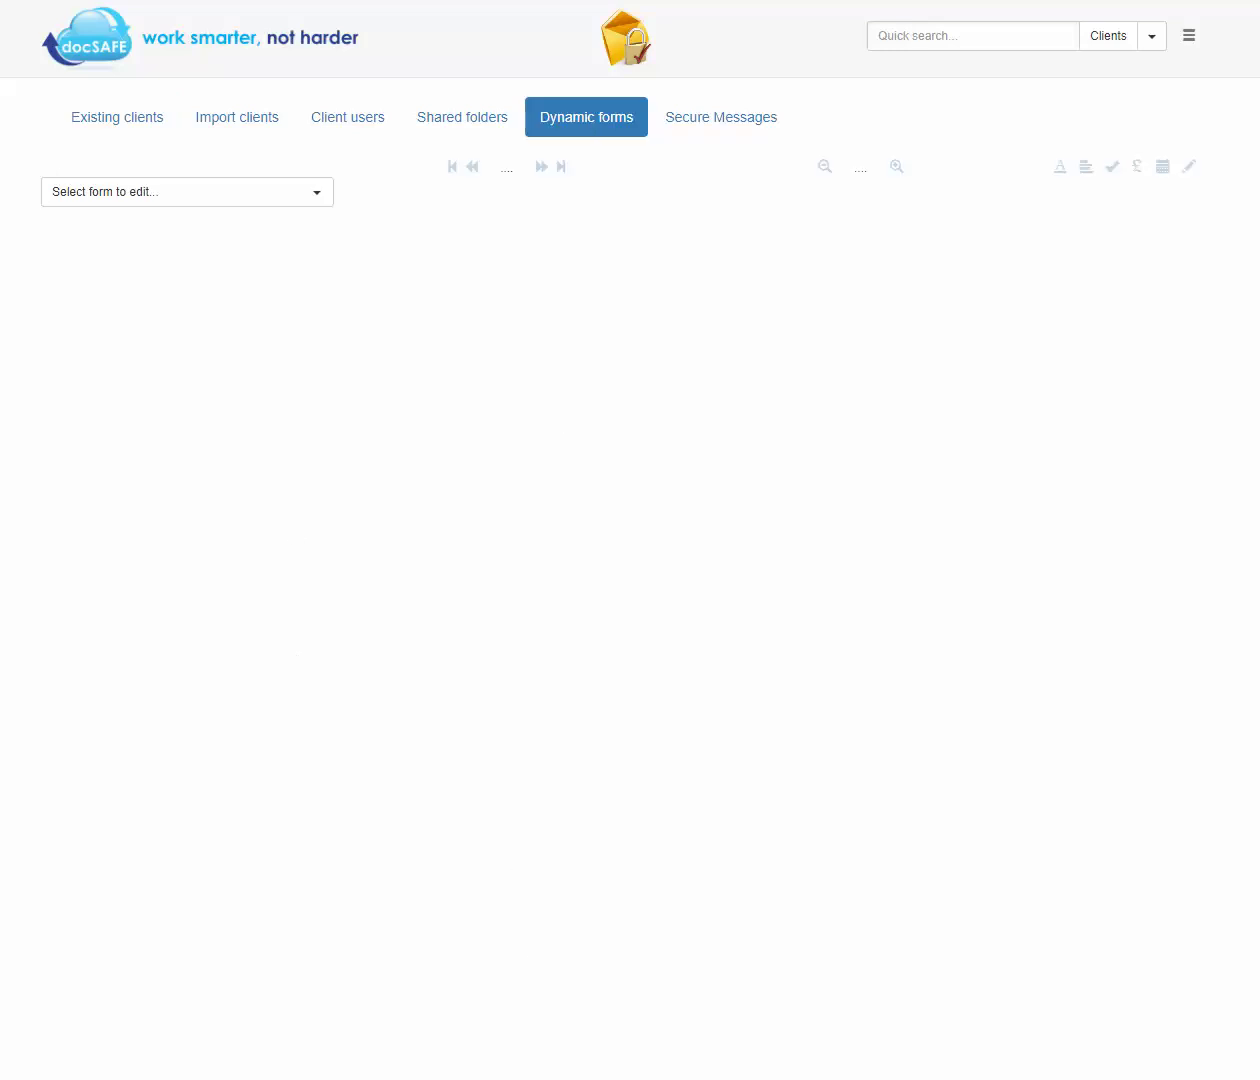
click(321, 199)
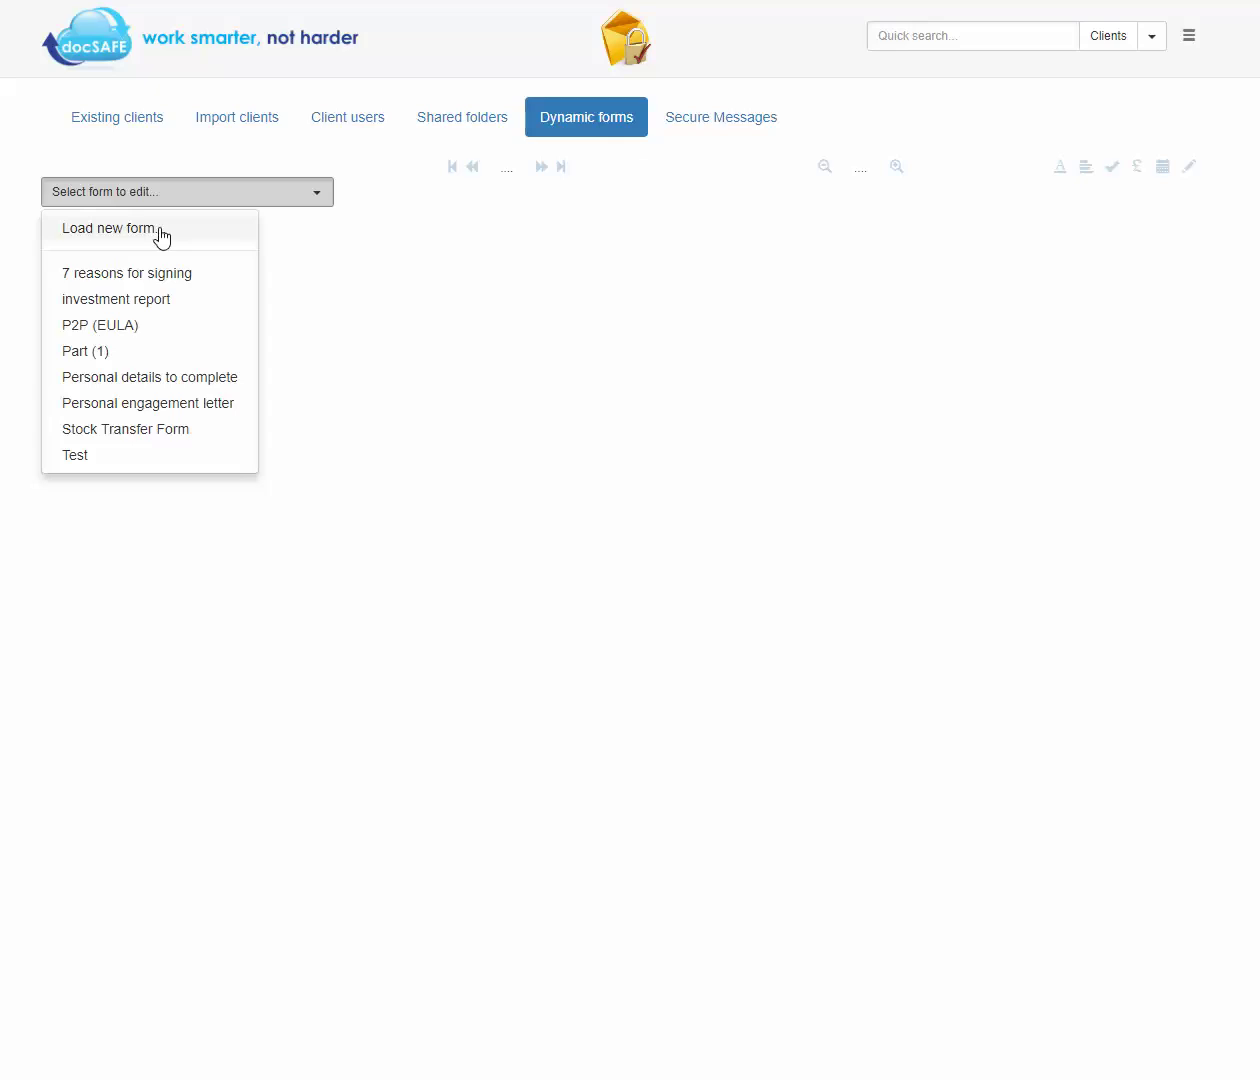
click(136, 437)
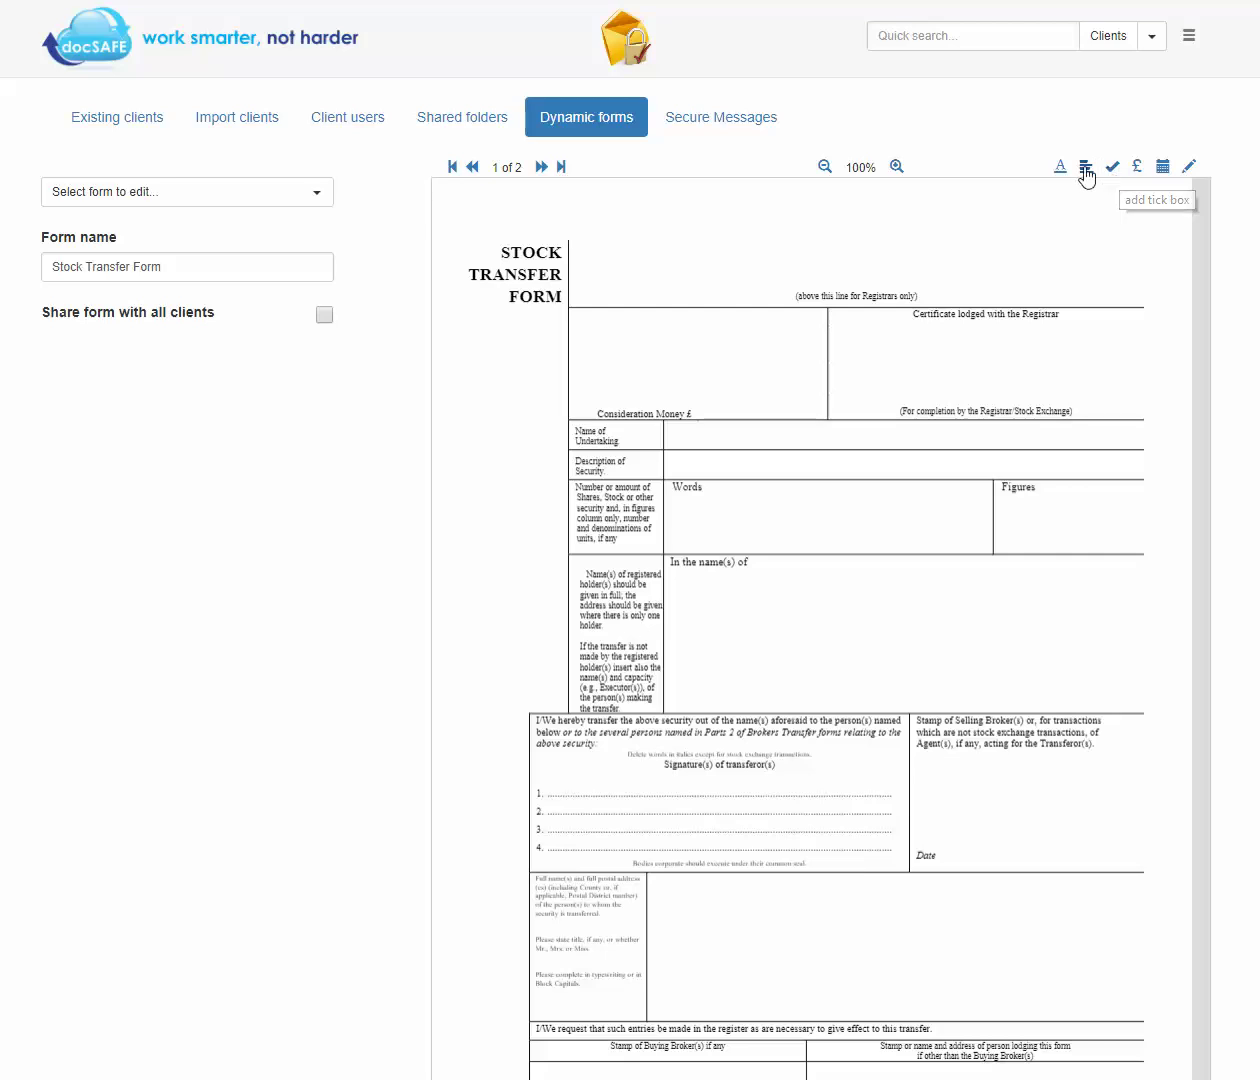
Step: Add a single-line text field about 123 wide in the Name of Undertaking row and mark its entry as mandatory
click(1053, 173)
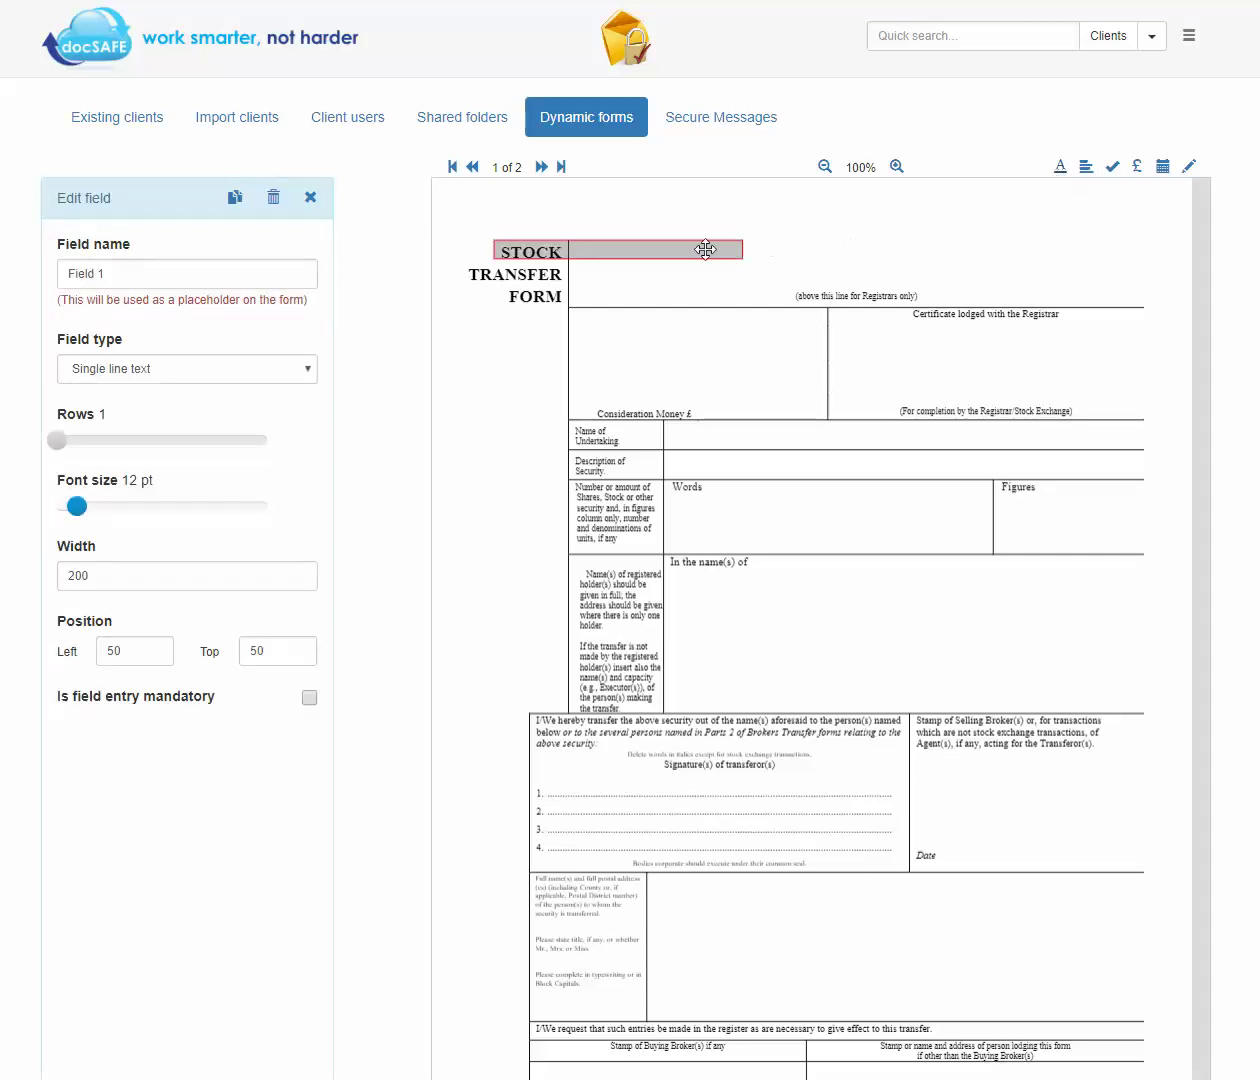
drag(703, 247, 1016, 436)
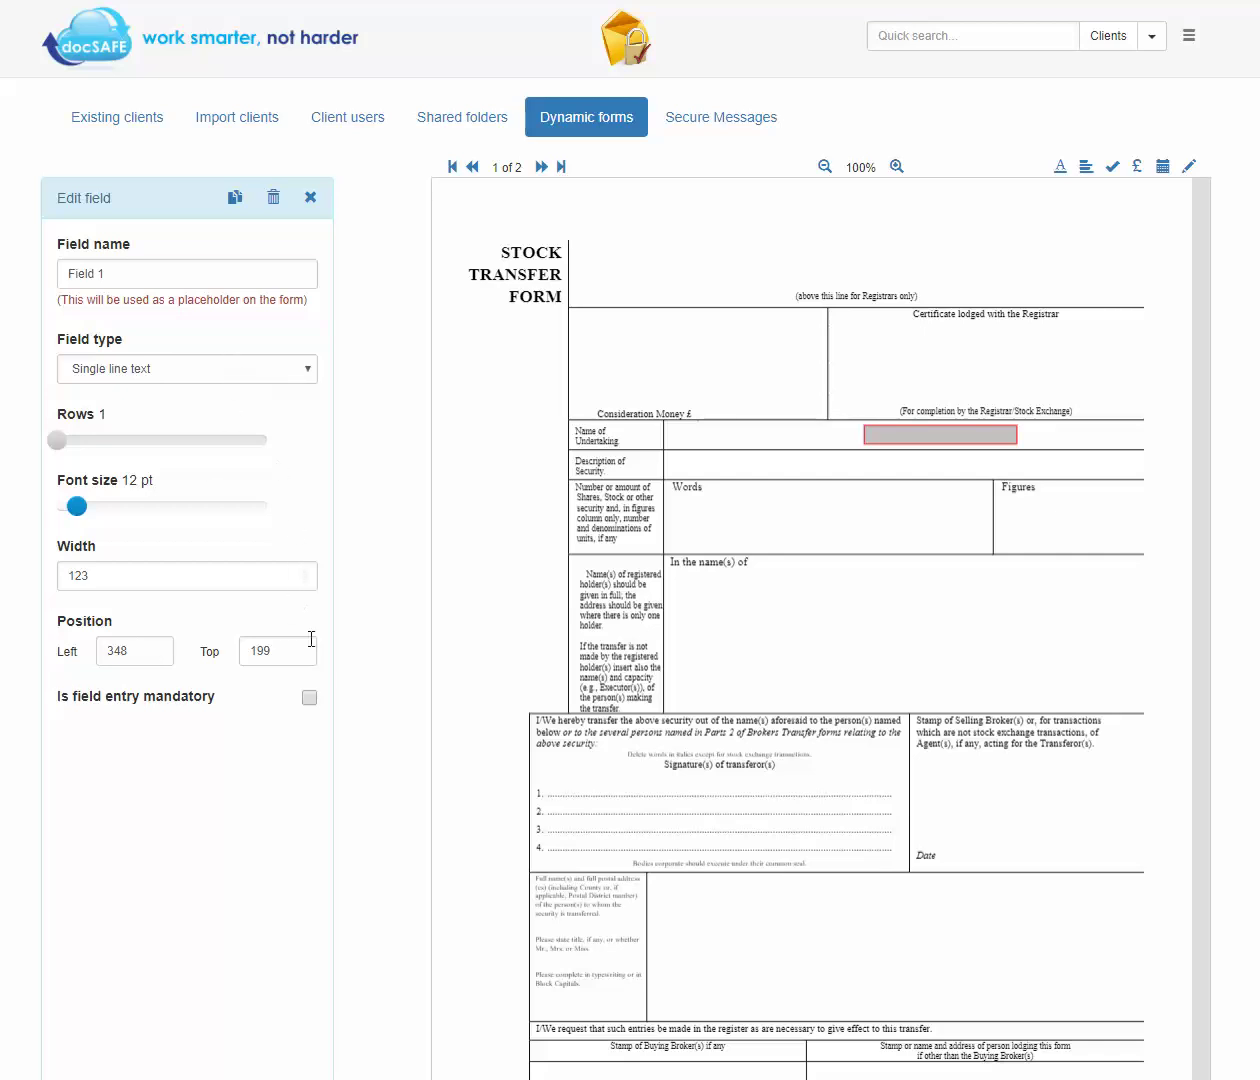
click(314, 699)
Step: Add a multiline text field in the "In the name(s) of" box and narrow it to a width of about 166
click(1086, 176)
drag(712, 259, 1034, 598)
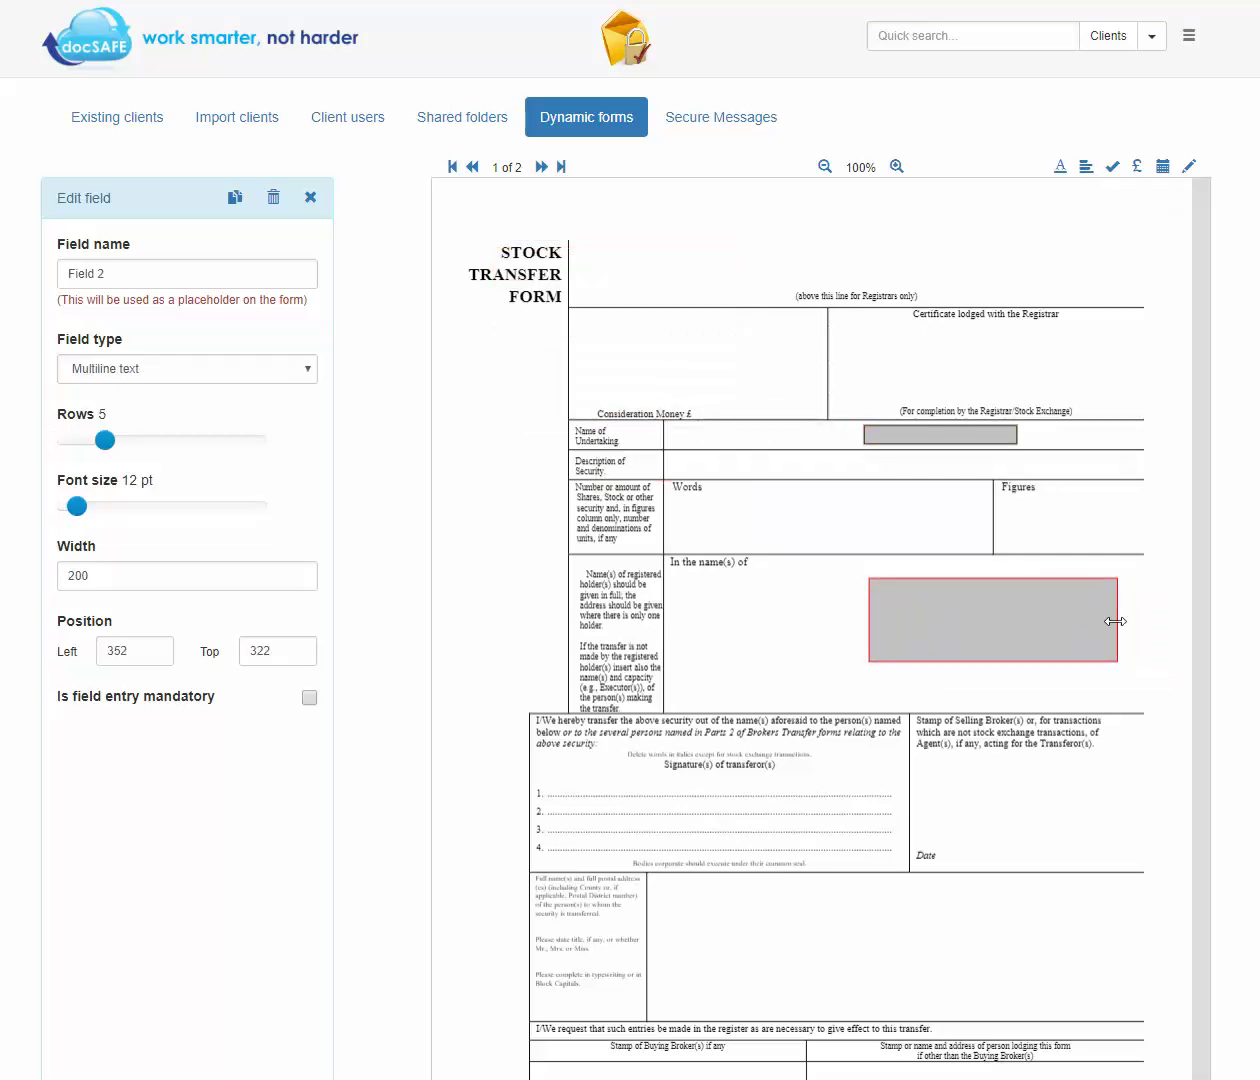
drag(1114, 616, 1063, 616)
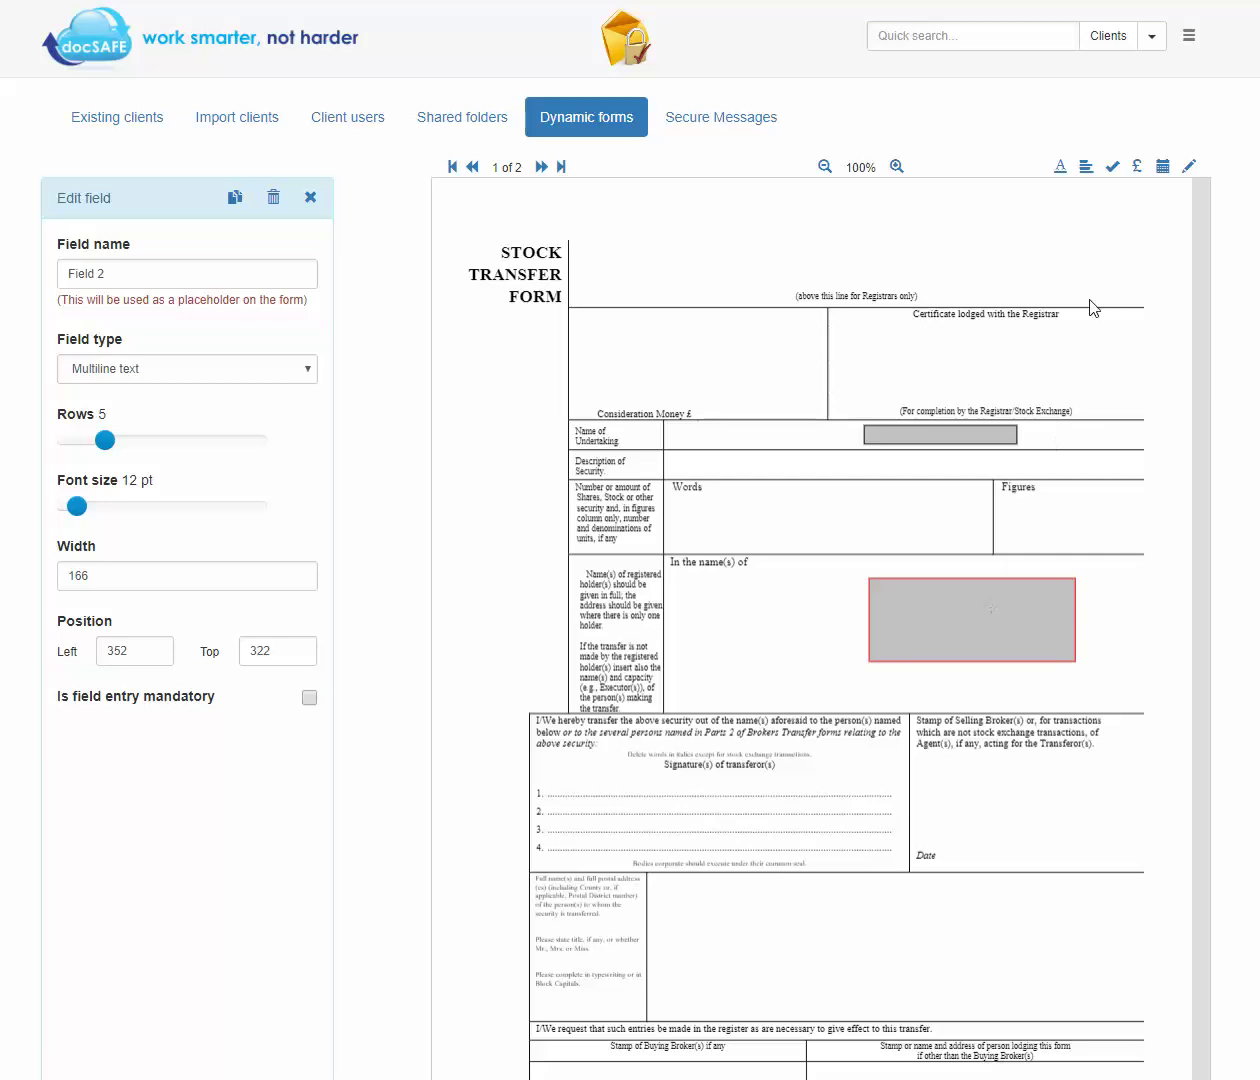
Step: Place a tick box and, beneath it, a currency field about 128 wide in the Stamp of Selling Broker(s) box
click(1108, 174)
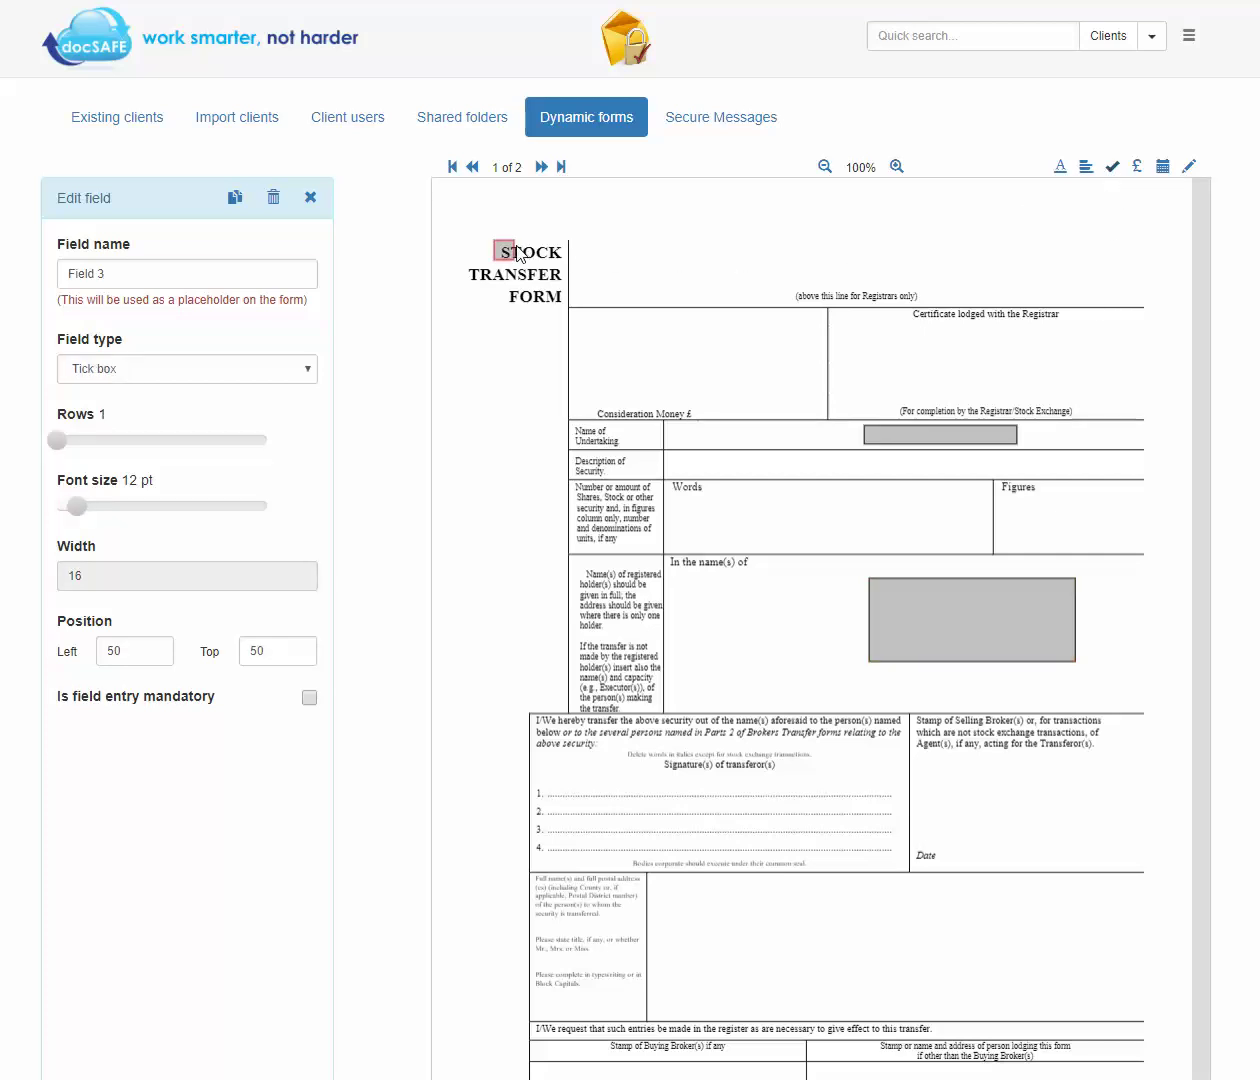
drag(507, 249, 1029, 773)
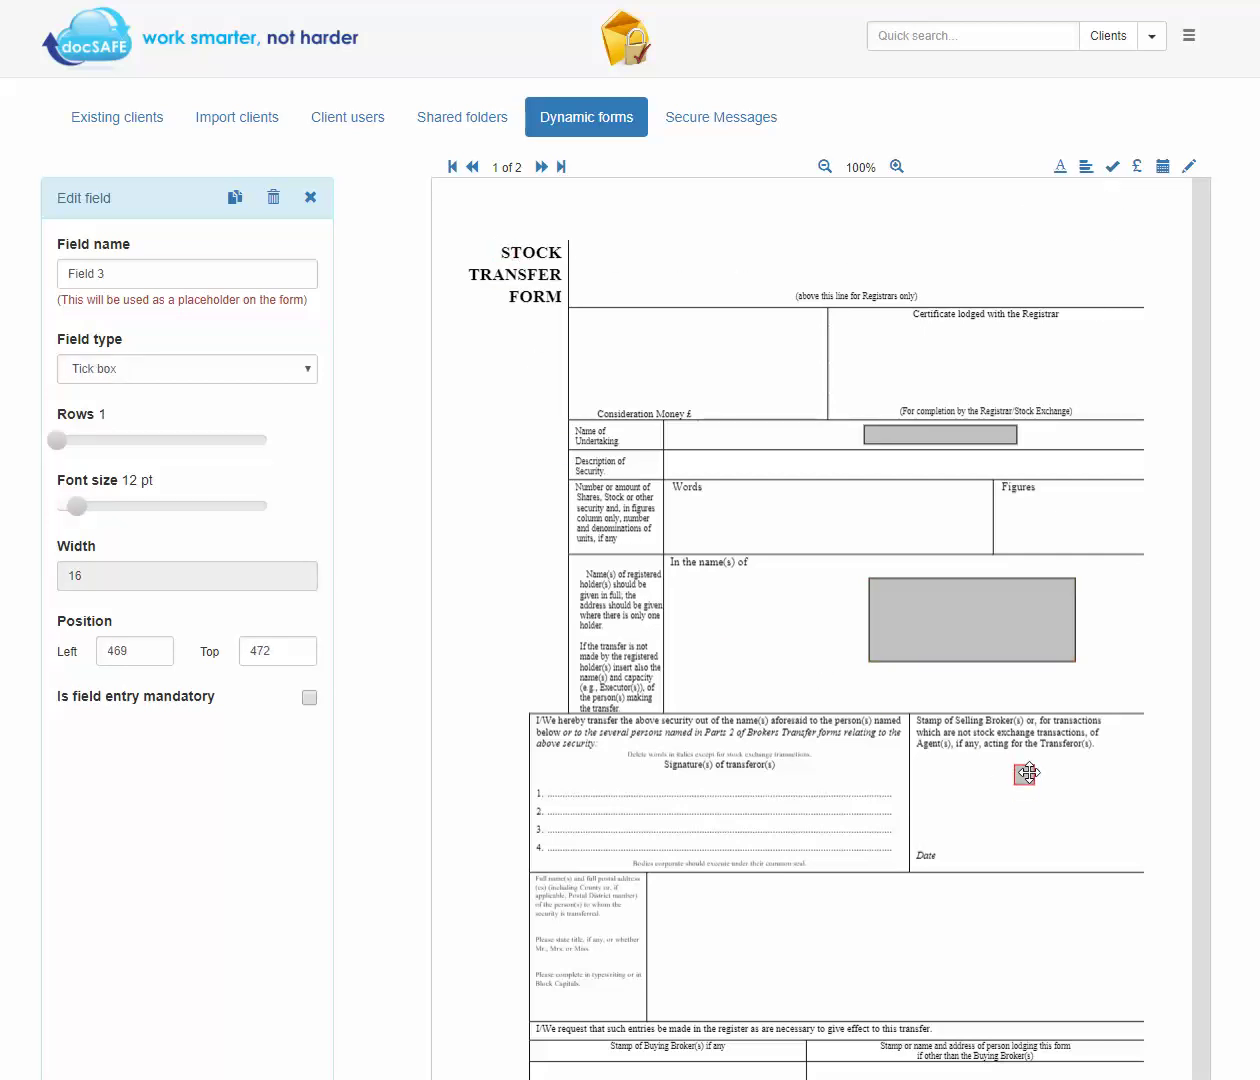
click(1135, 174)
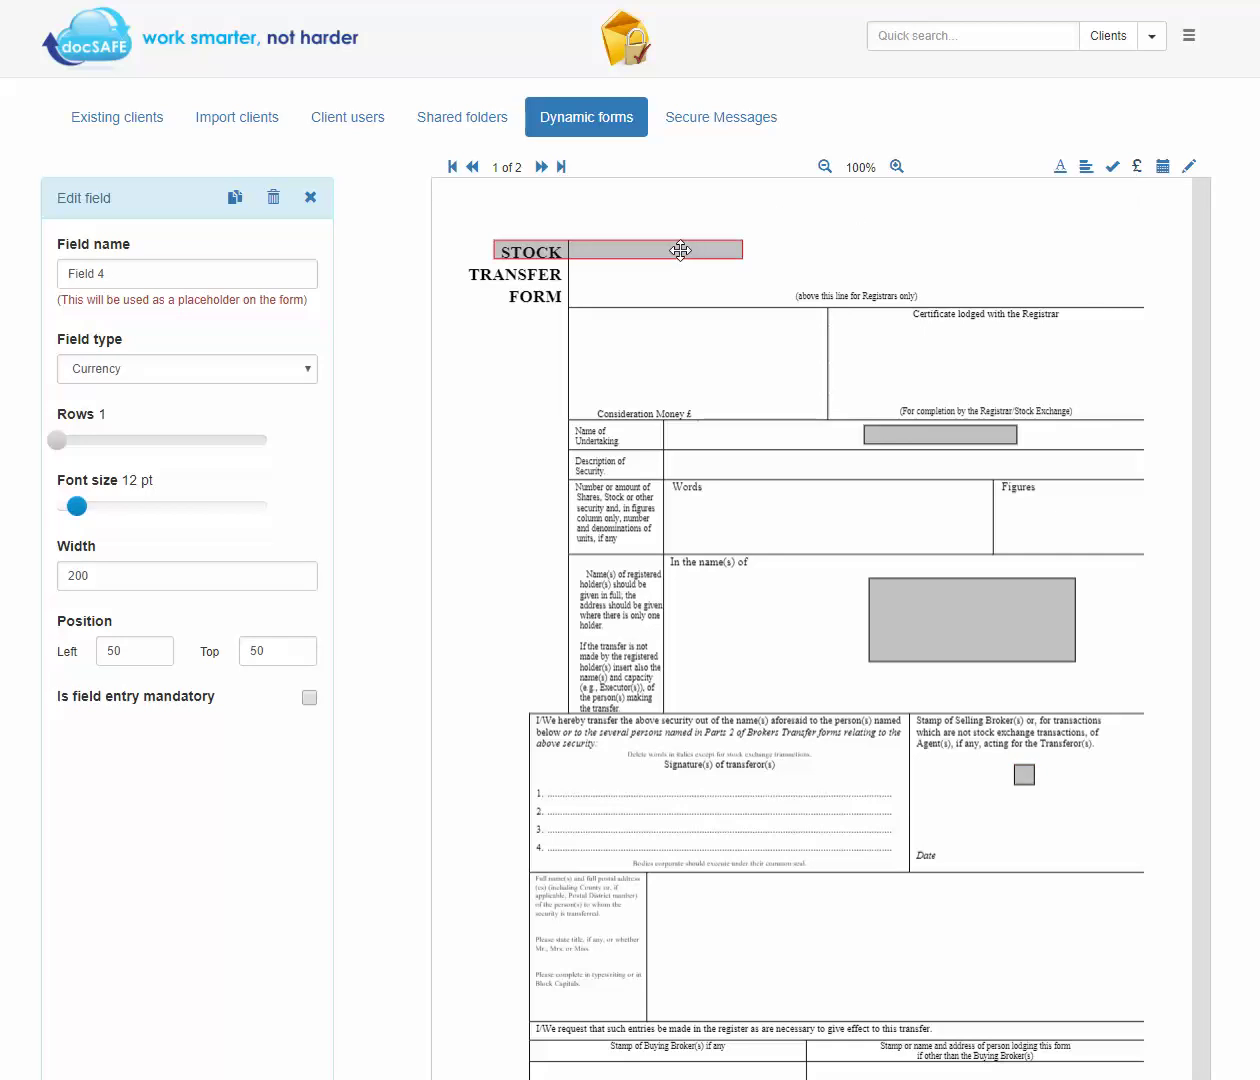
mouse_move(675, 248)
mouse_down()
mouse_move(871, 524)
mouse_move(1111, 824)
mouse_move(1064, 832)
mouse_up()
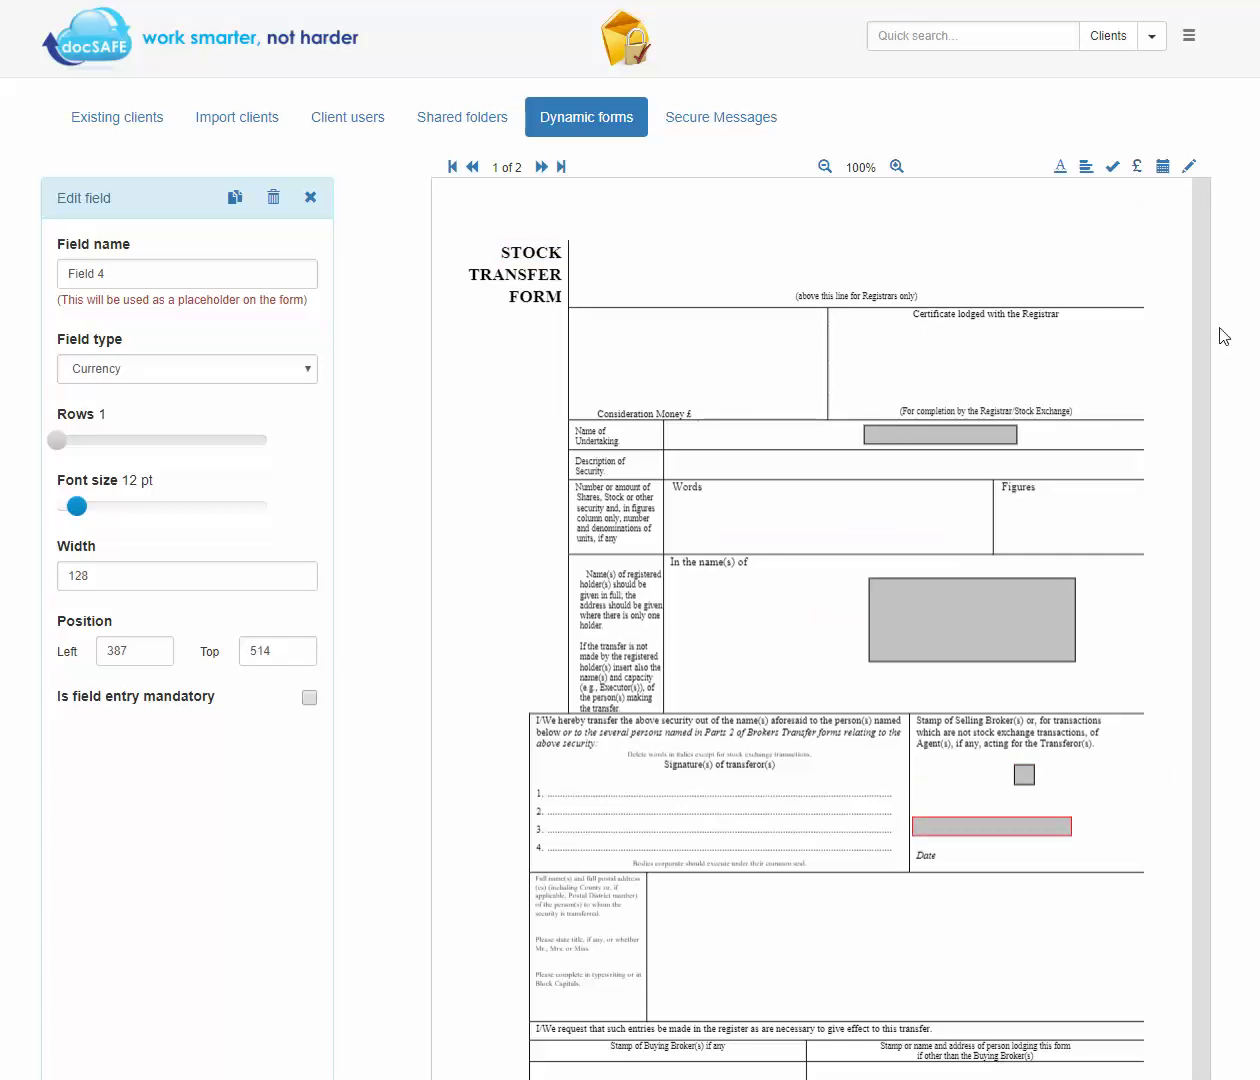
Step: Add a signature field in the transferee name and address box, at about left 342, top 616
click(1191, 173)
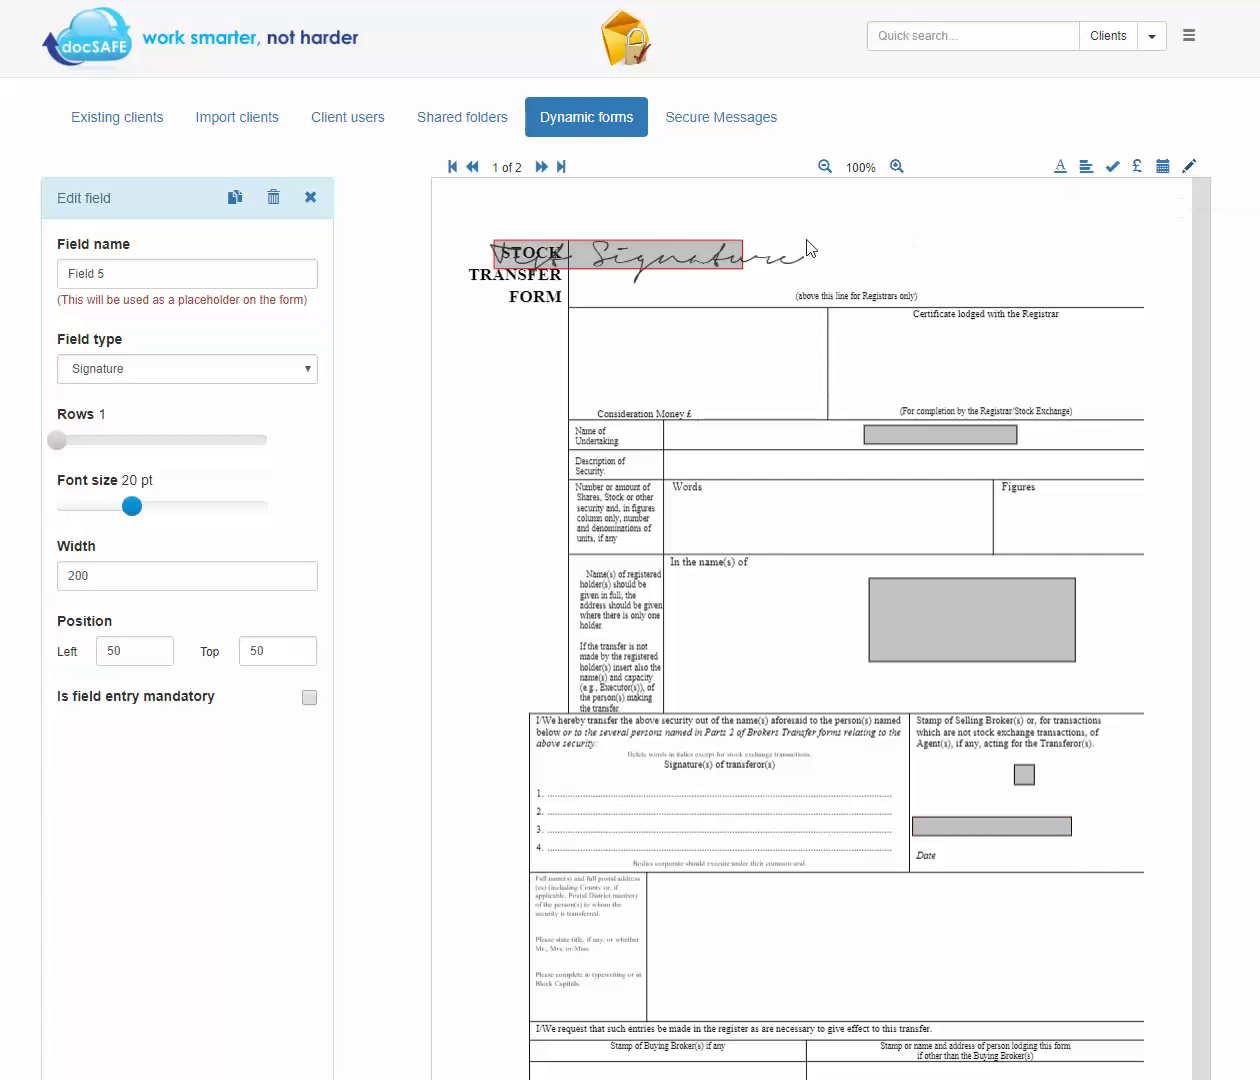
mouse_move(670, 253)
mouse_down()
mouse_move(966, 771)
mouse_move(1033, 956)
mouse_up()
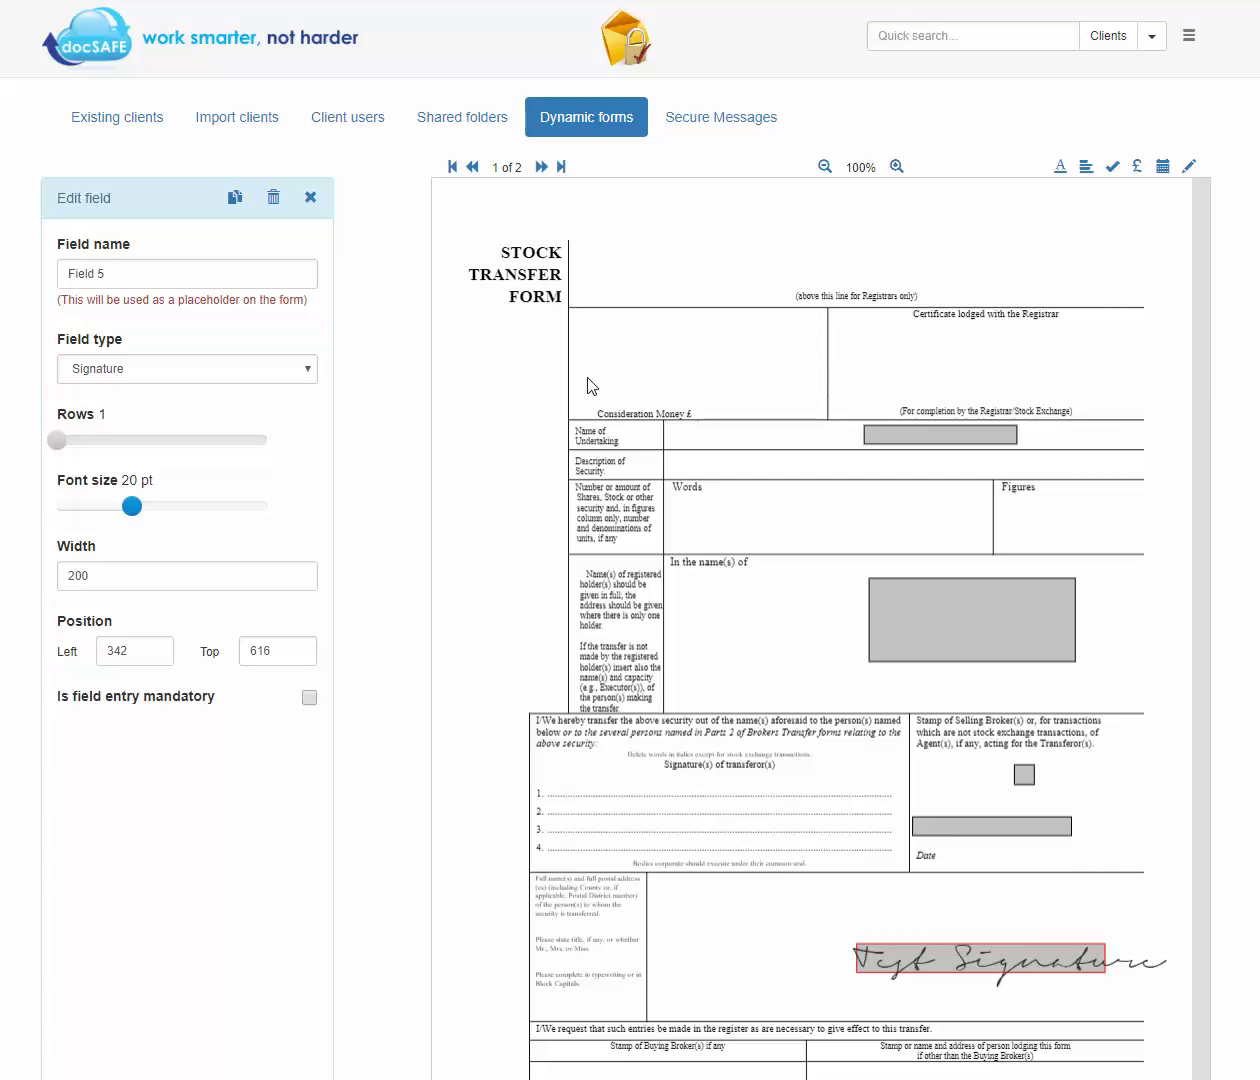
Step: Add a single-line text field on page 2 at about left 353, top 486, and close the field editor
click(541, 167)
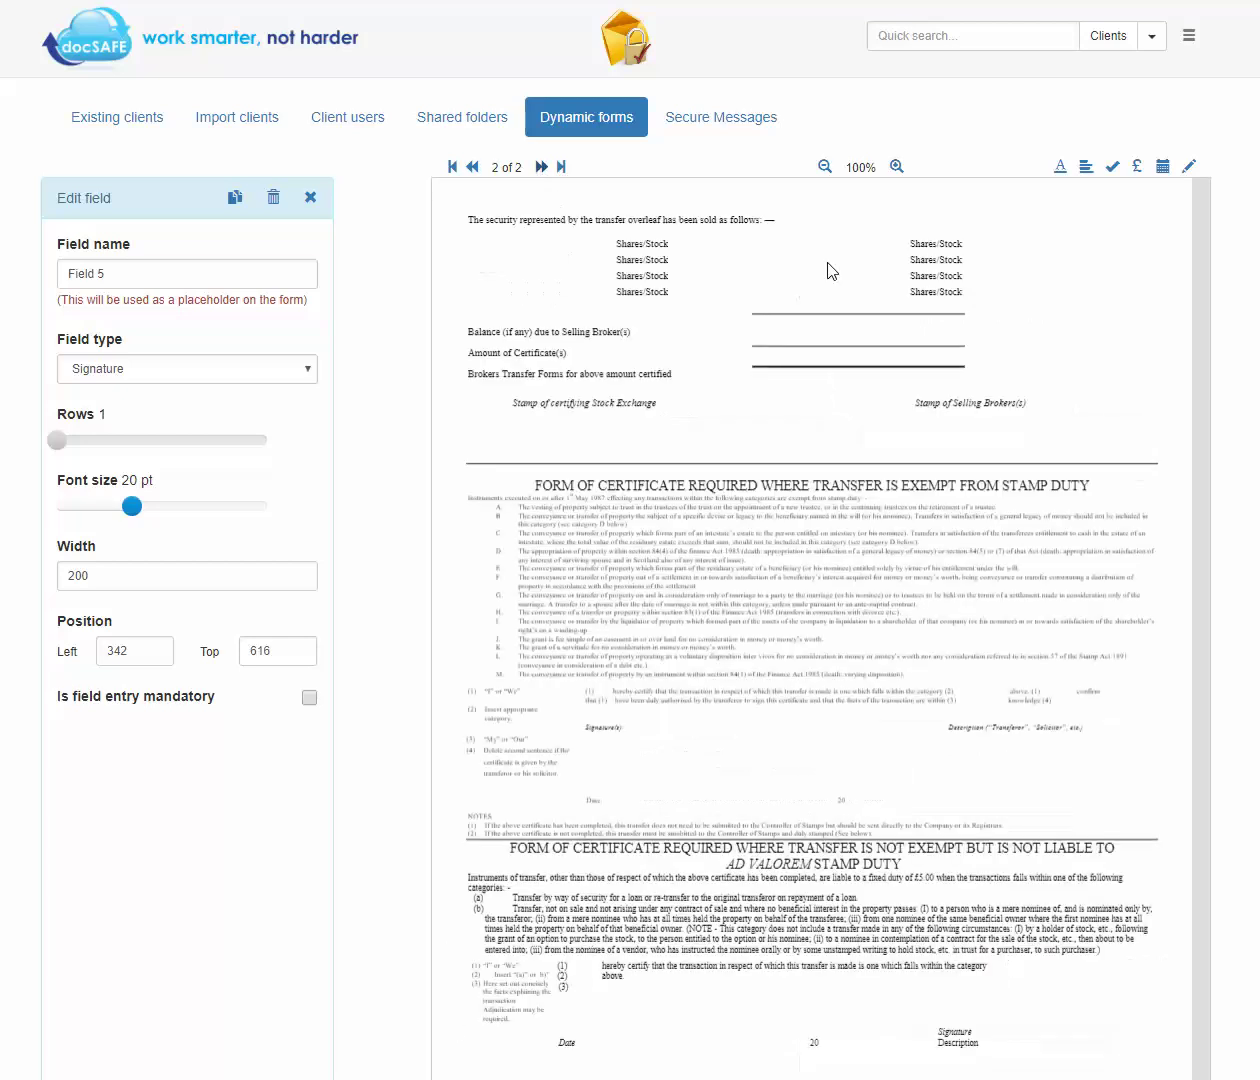
click(1060, 167)
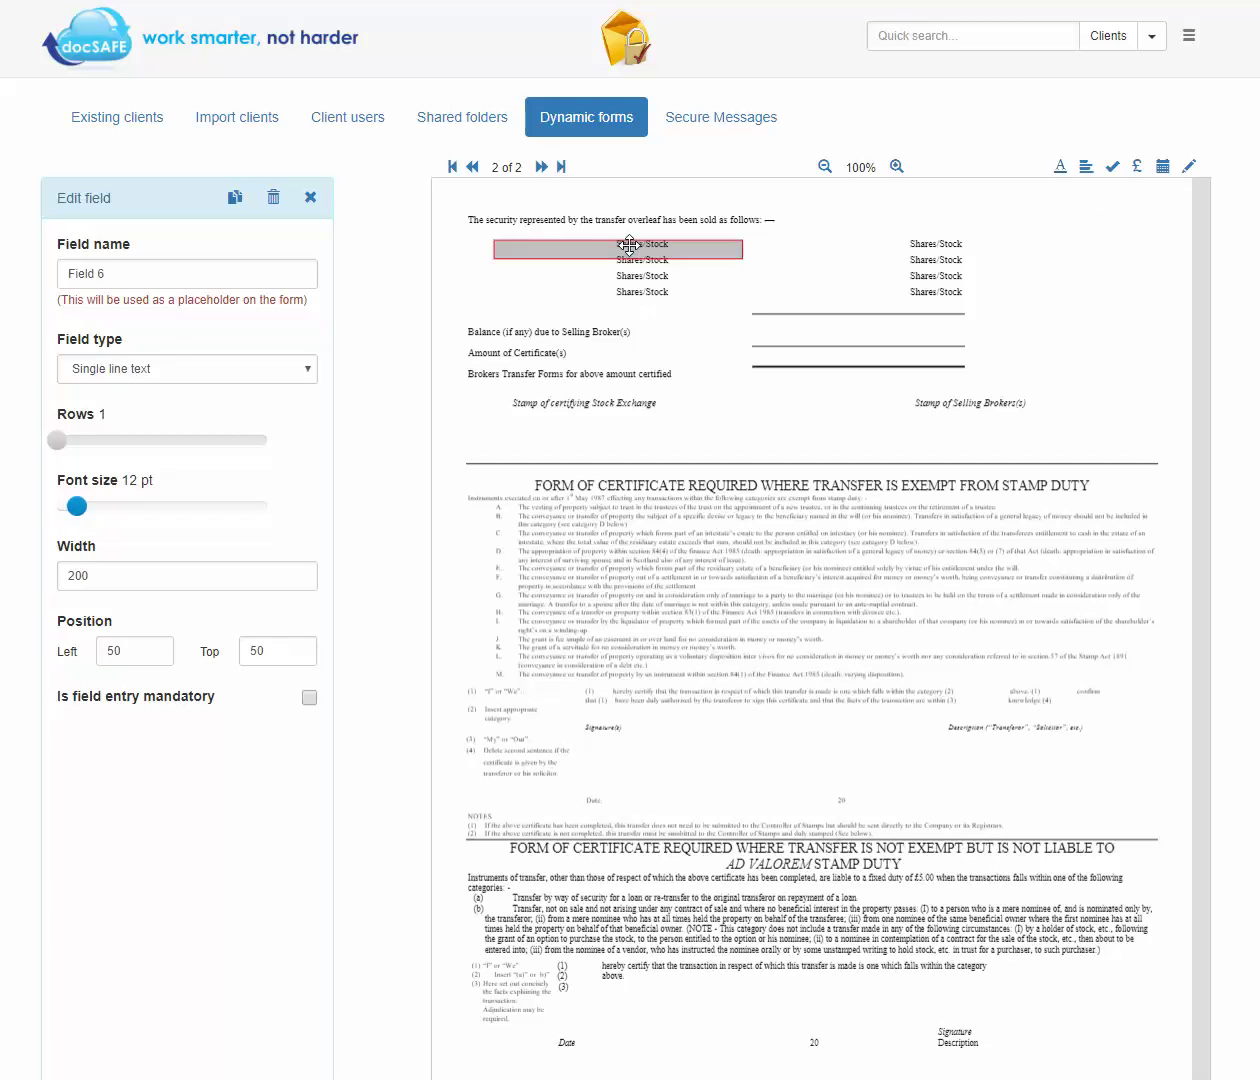
drag(628, 244, 1004, 786)
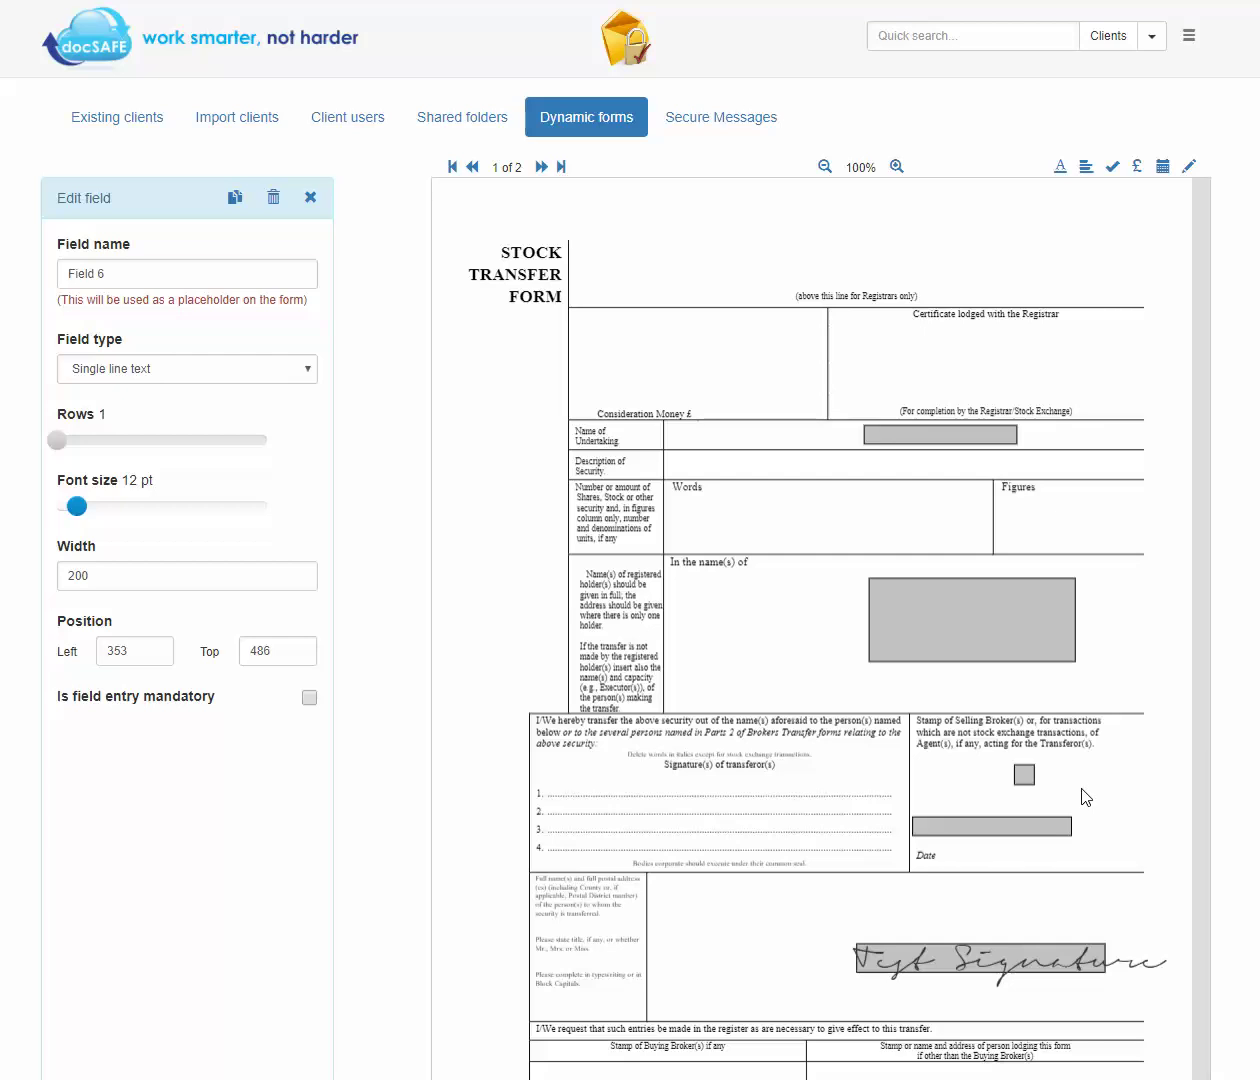
click(311, 198)
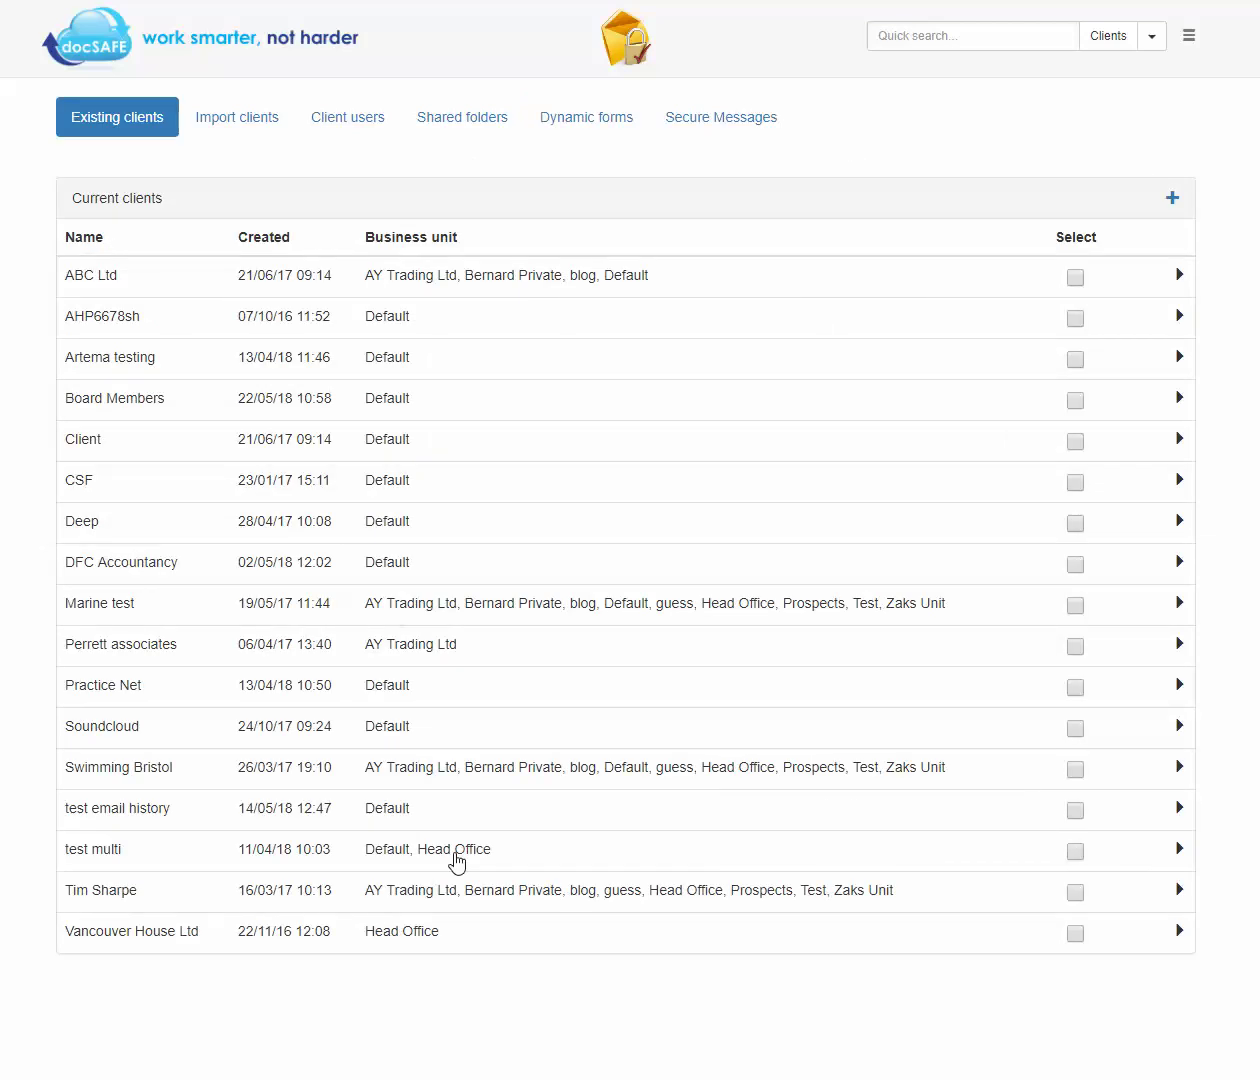
Step: Start a form fill request for the Due Diligence folder of the client Vancouver House Ltd
click(160, 944)
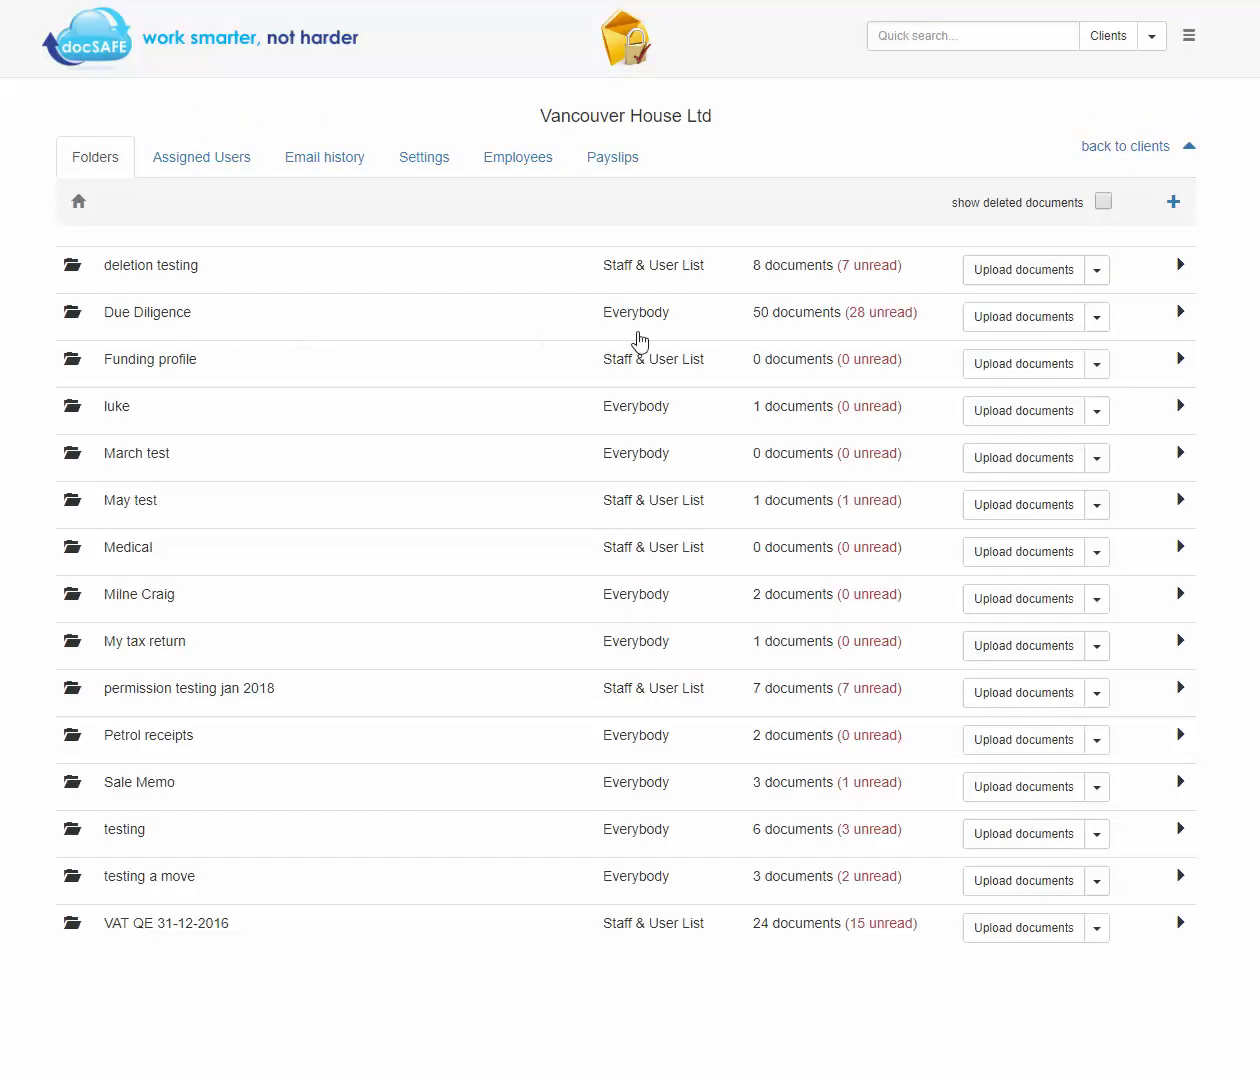
click(1100, 318)
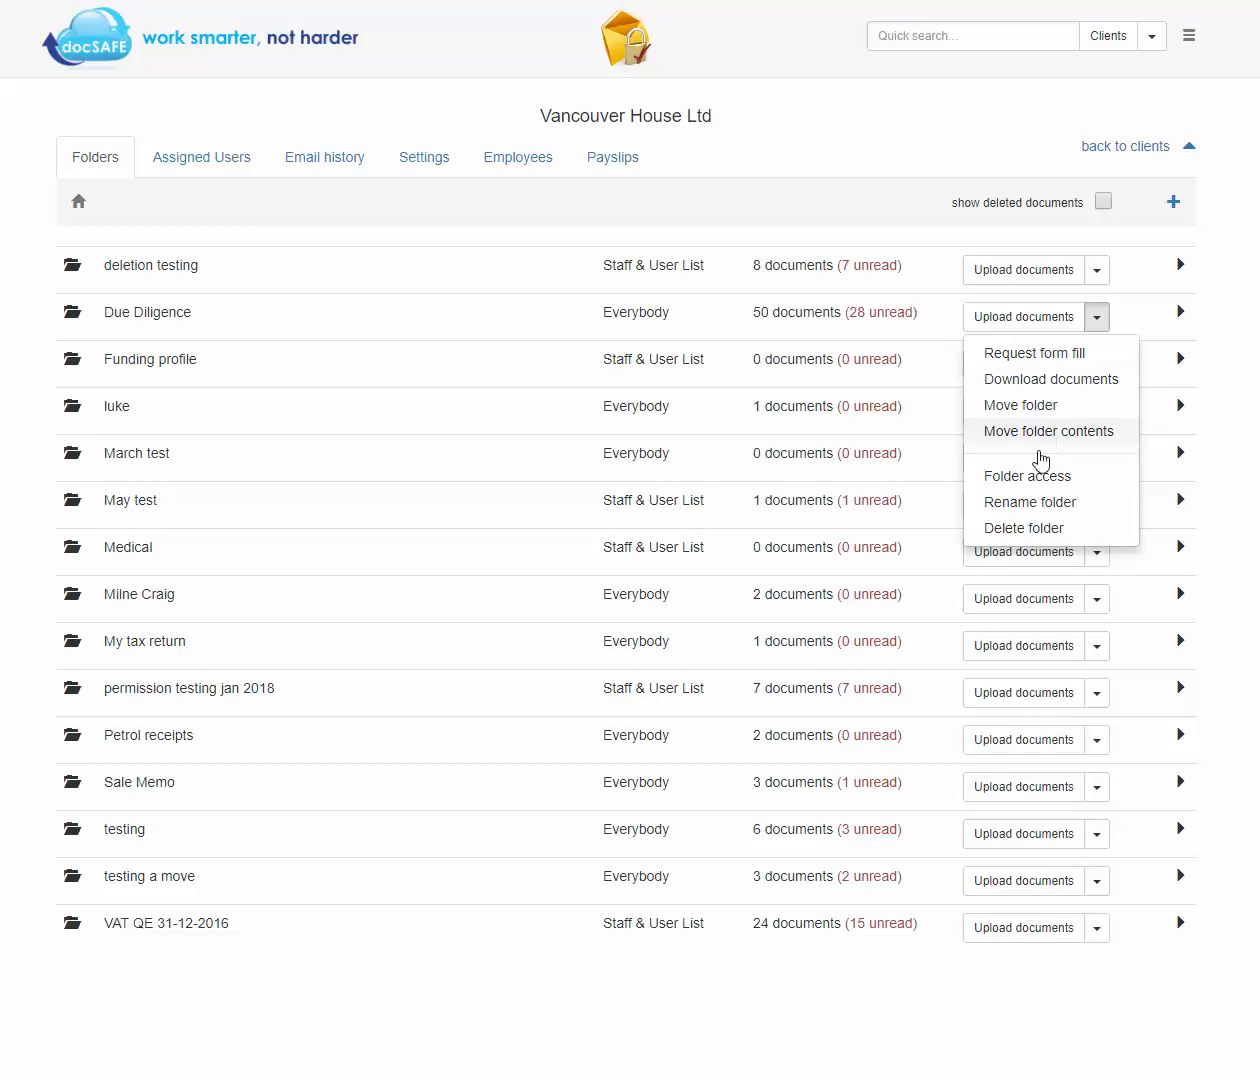
click(1007, 355)
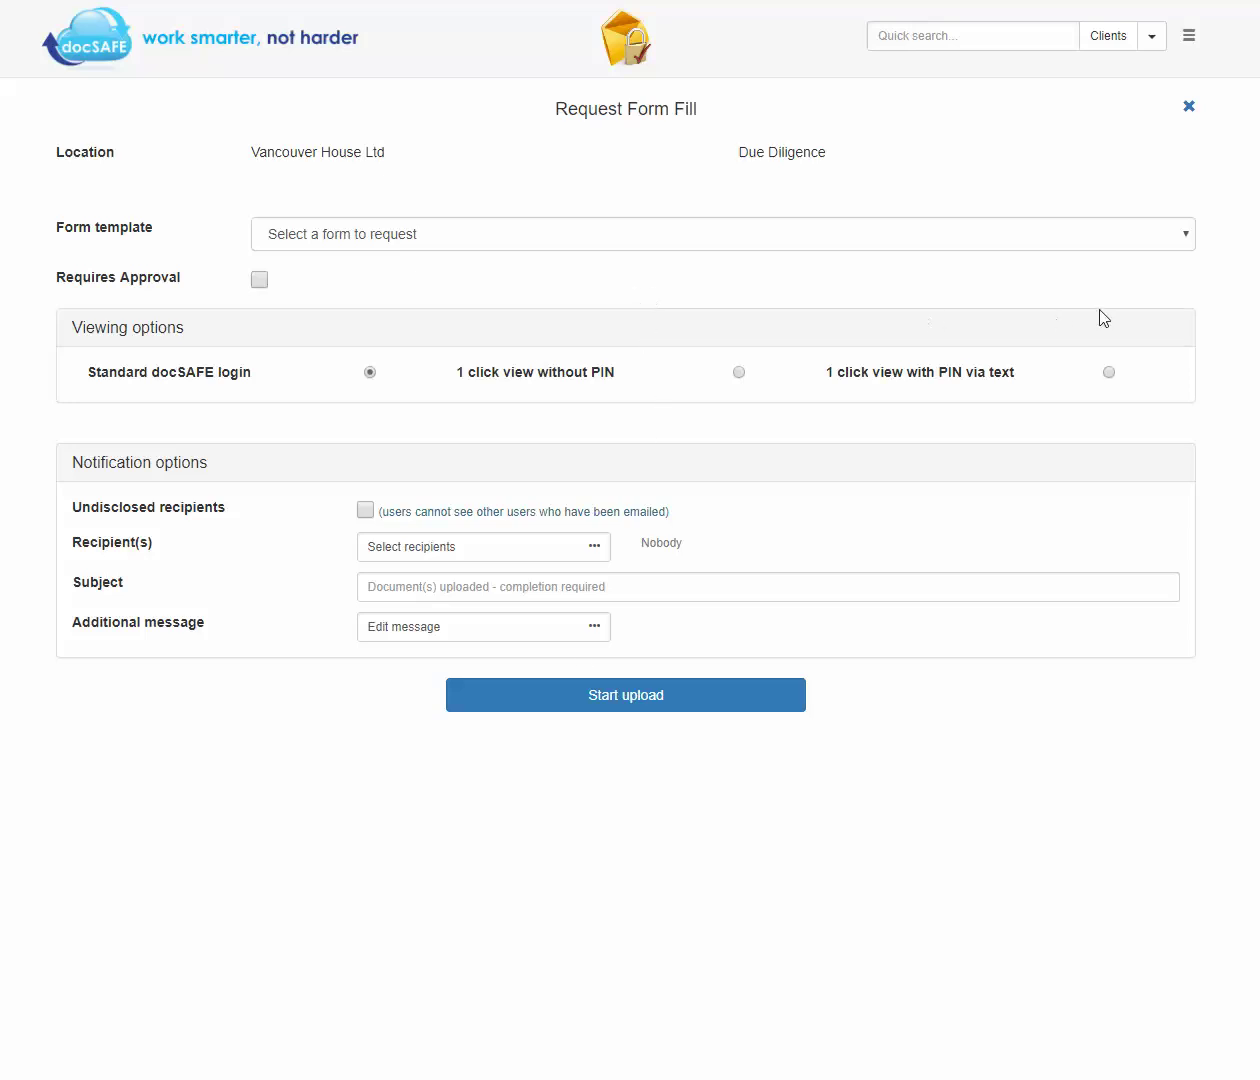
Step: Choose Stock Transfer Form as the form template for the request
click(1193, 238)
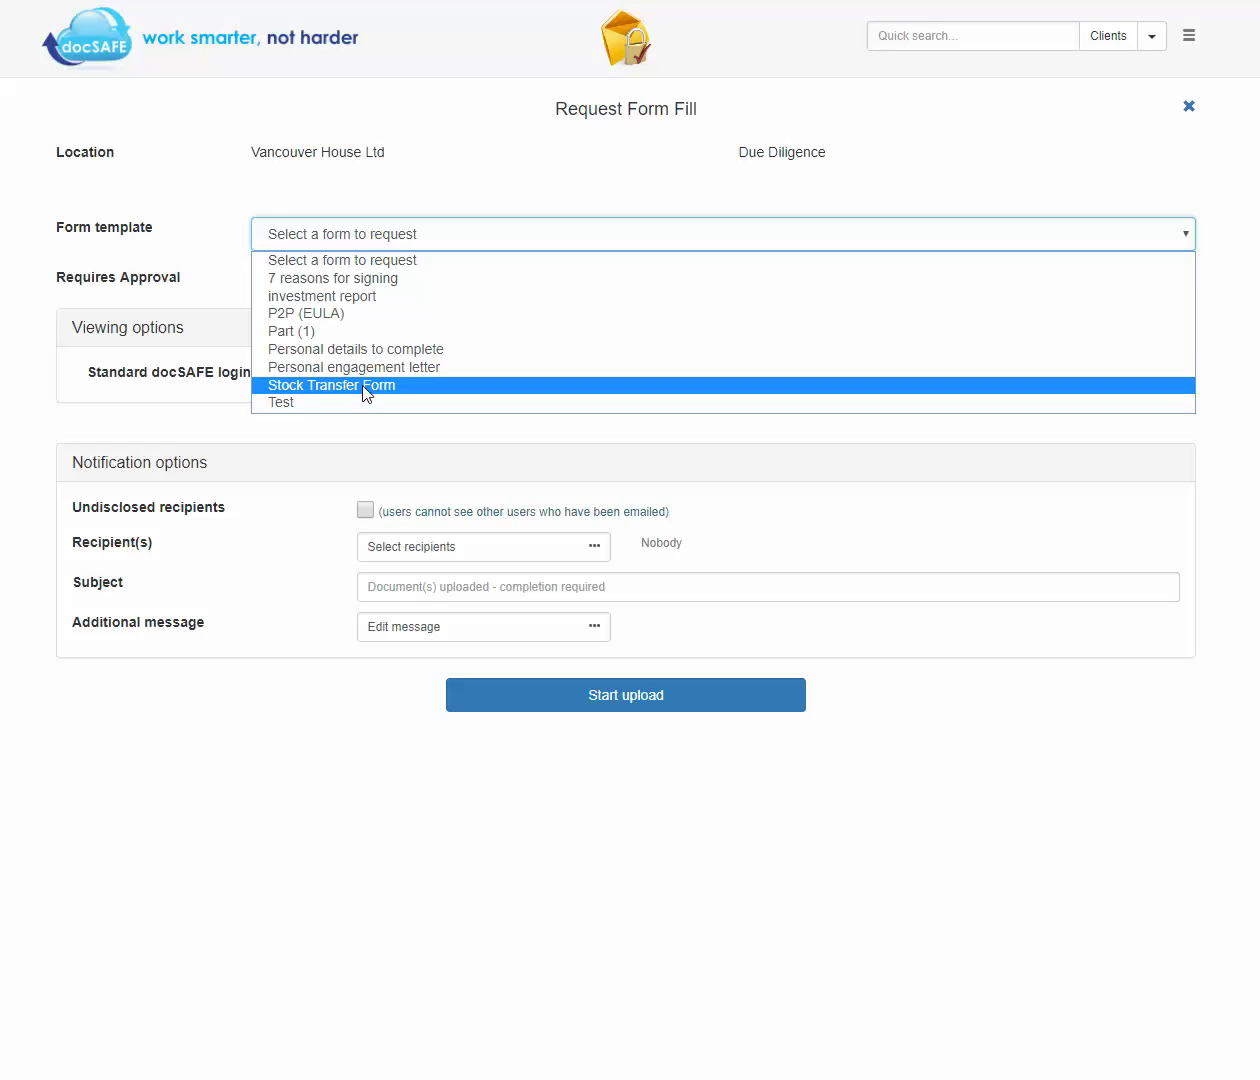
click(489, 904)
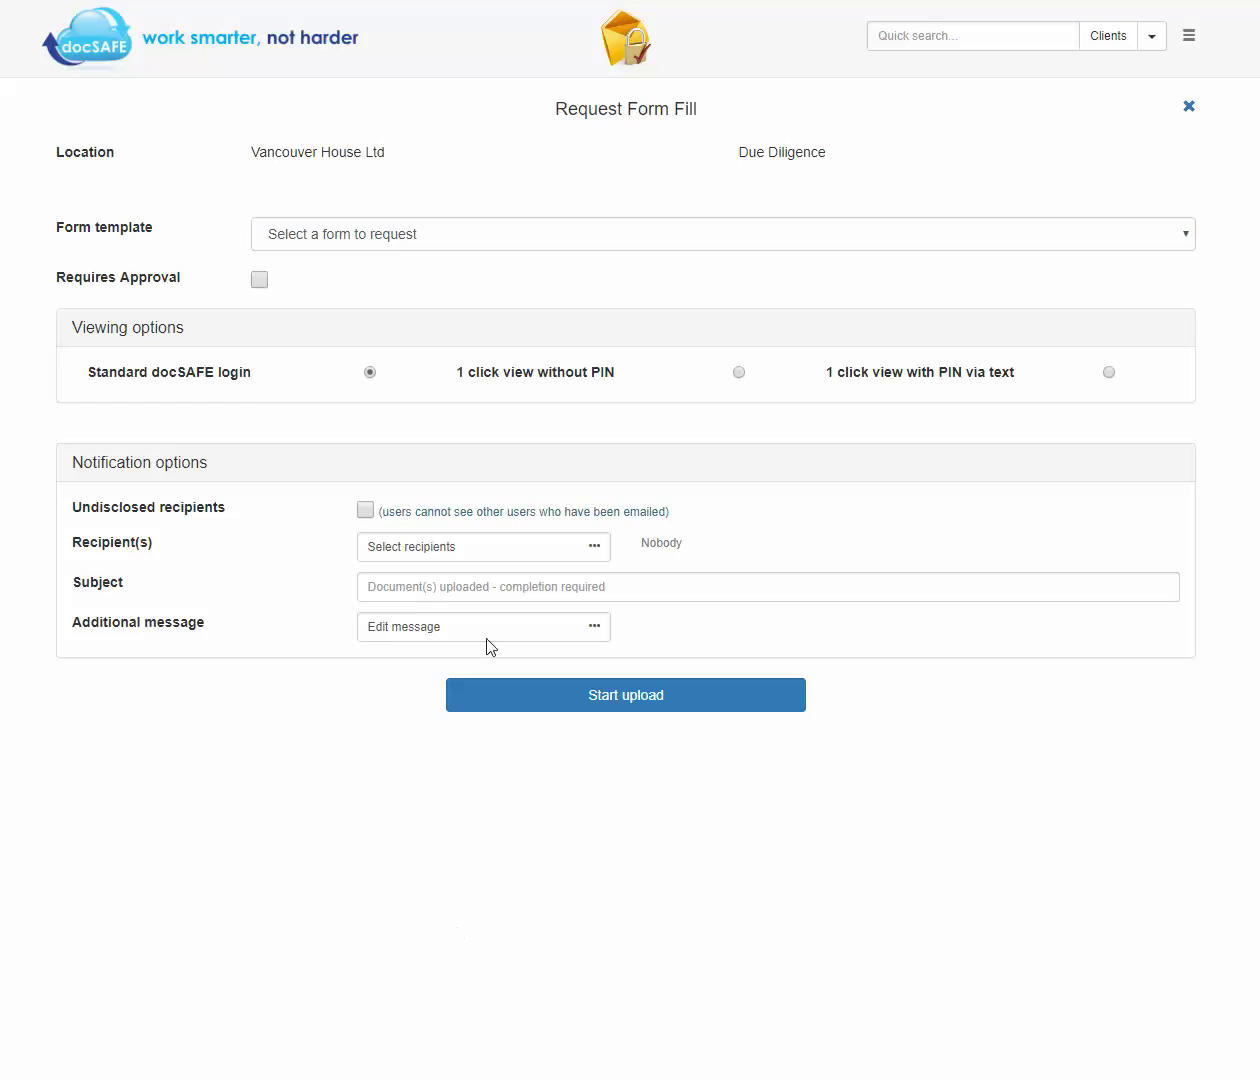
click(1170, 234)
click(421, 388)
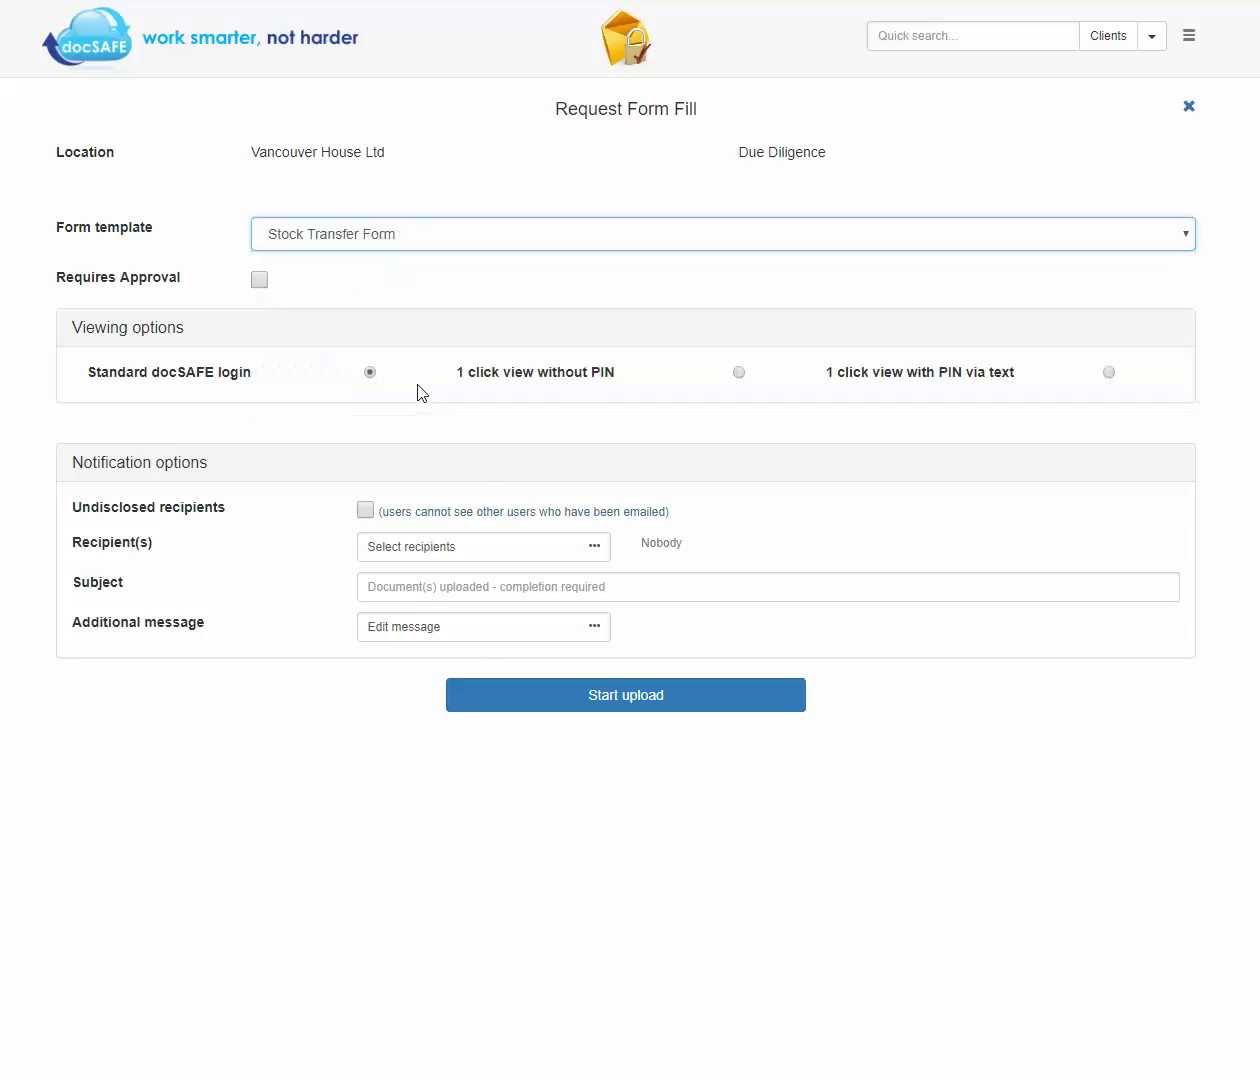
click(254, 269)
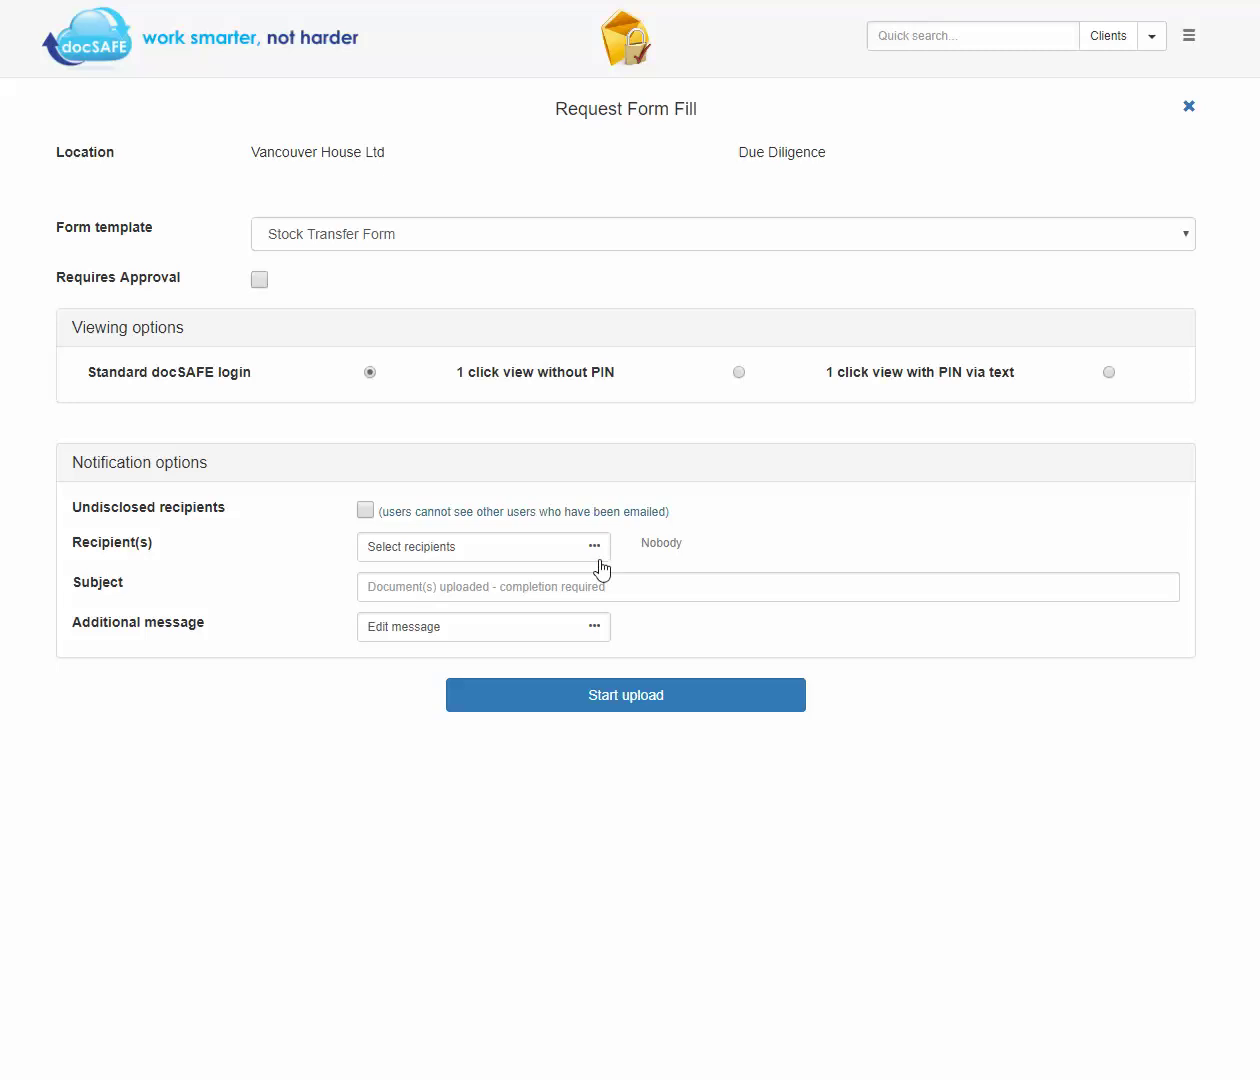
Step: View the editor for the additional message to email recipients and close it without saving a message
click(596, 626)
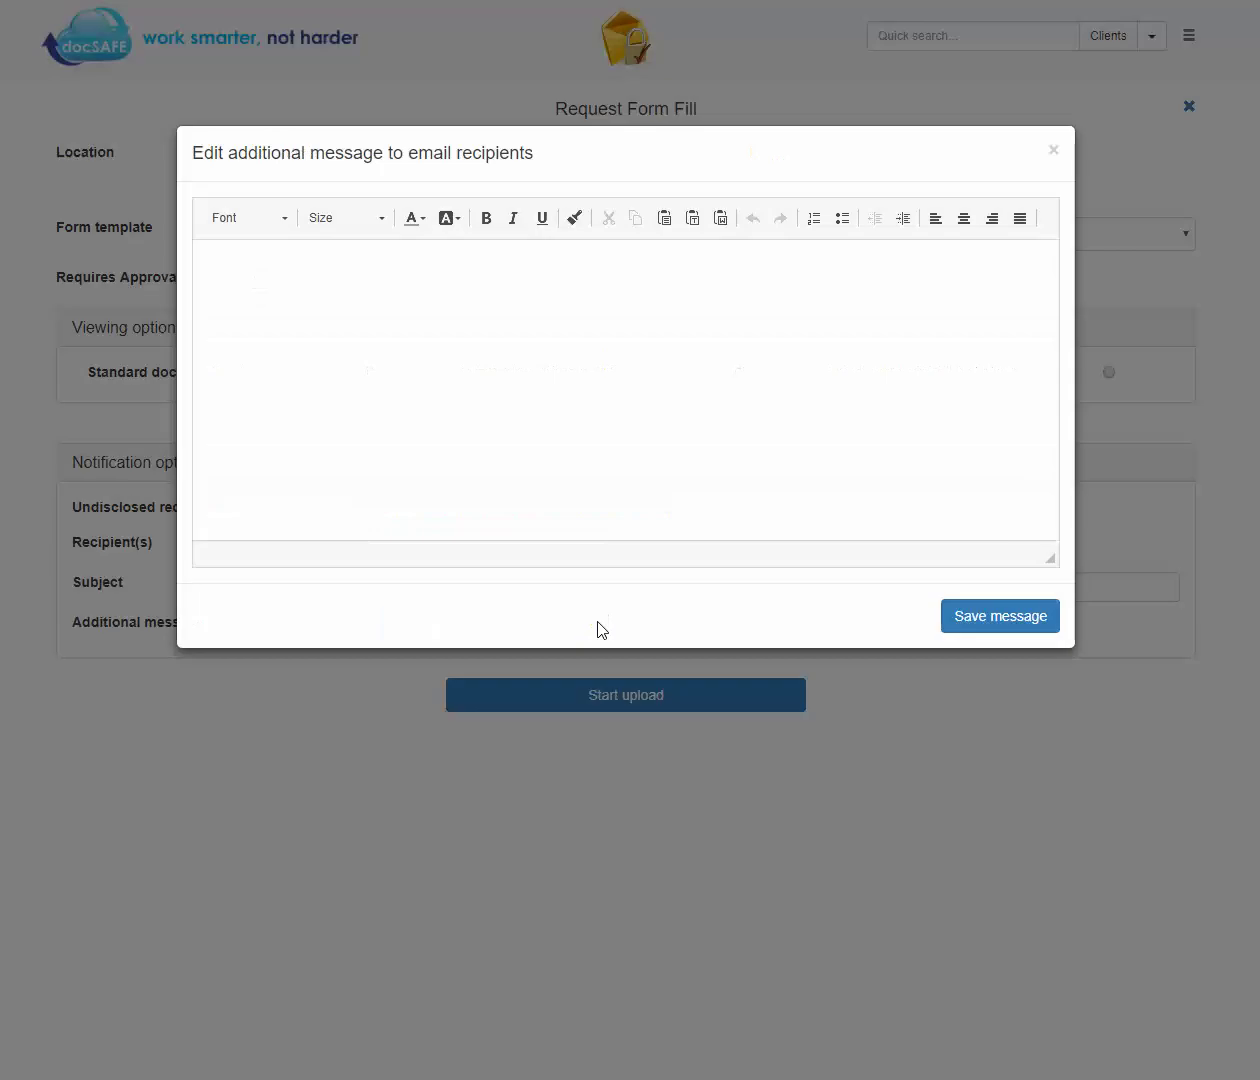
click(394, 267)
click(1055, 151)
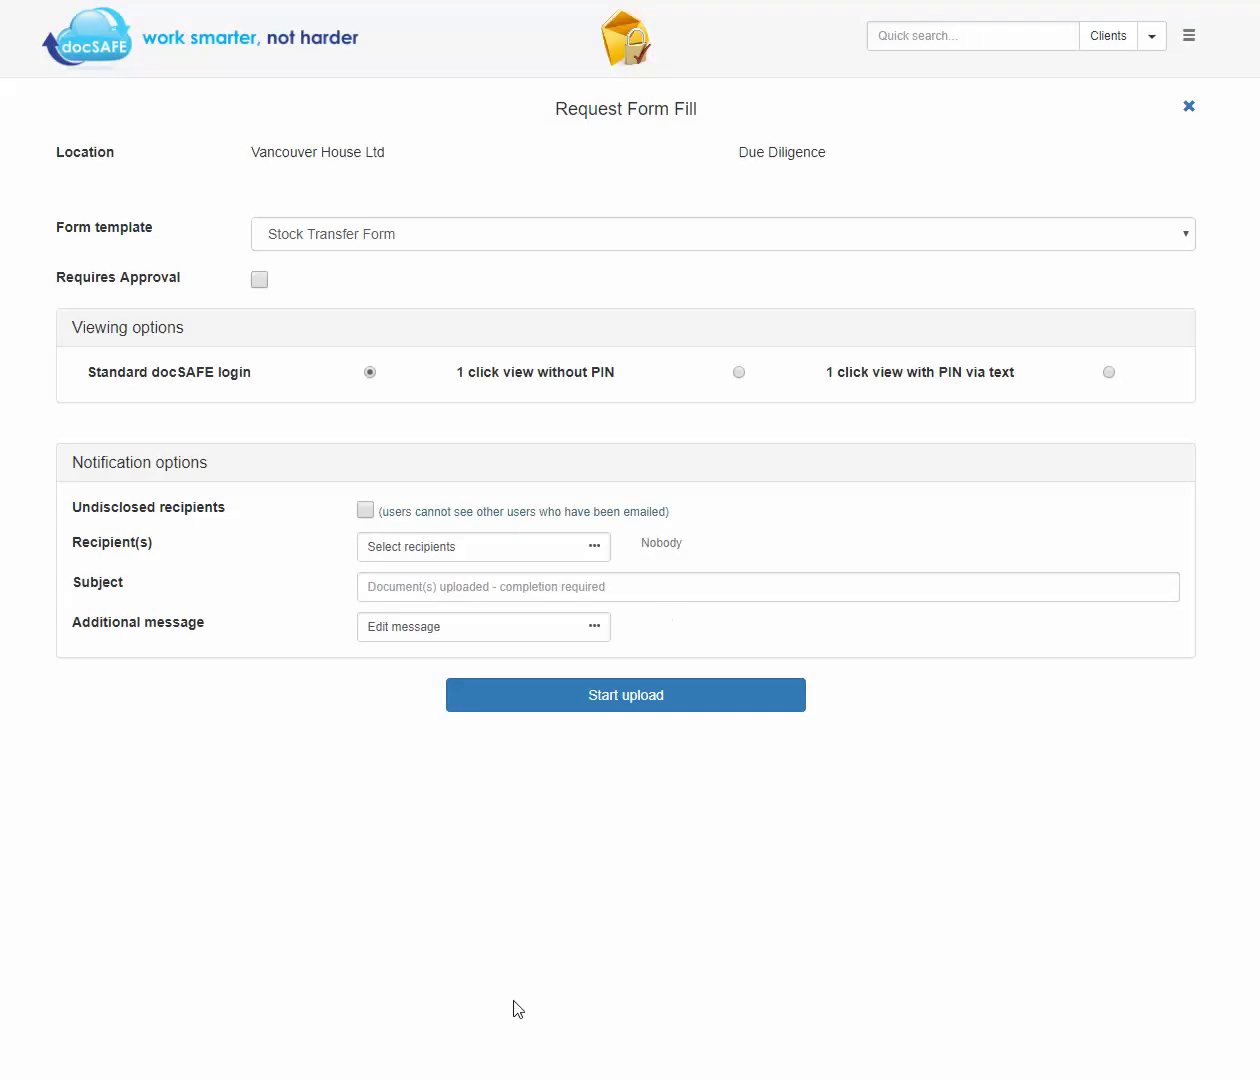